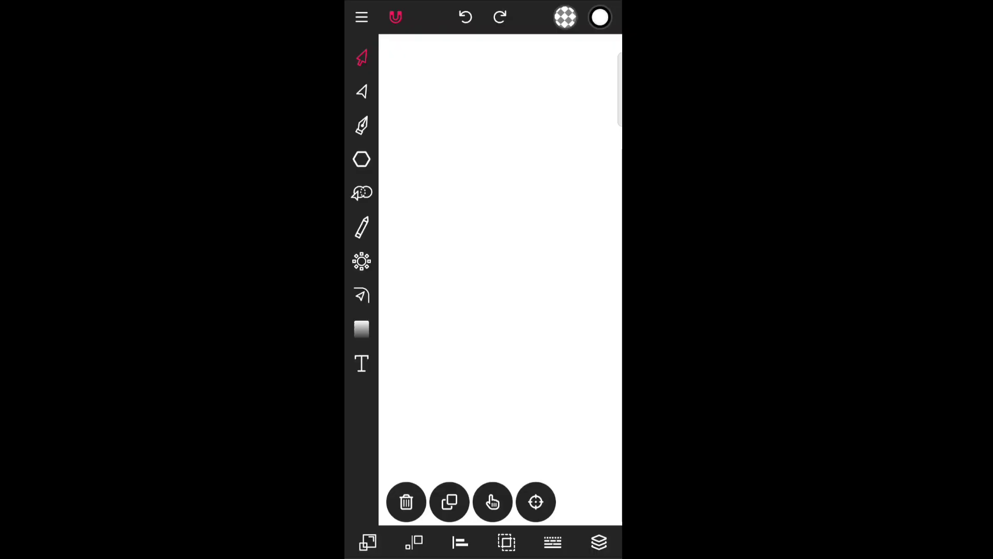
# - Draw a tall narrow rectangle with the Rectangle tool for the pencil body
pyautogui.click(362, 161)
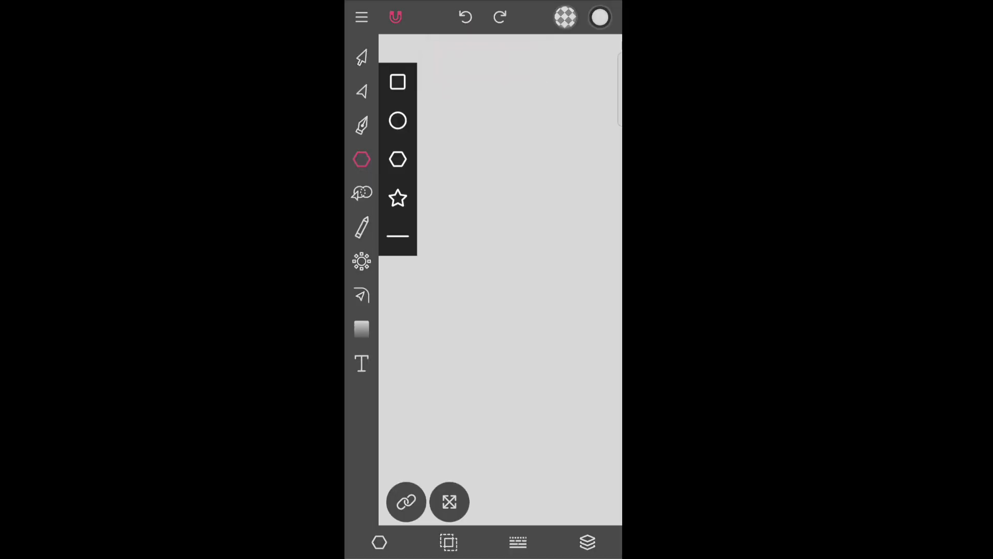
pyautogui.click(396, 79)
pyautogui.moveTo(486, 123); pyautogui.dragTo(526, 454)
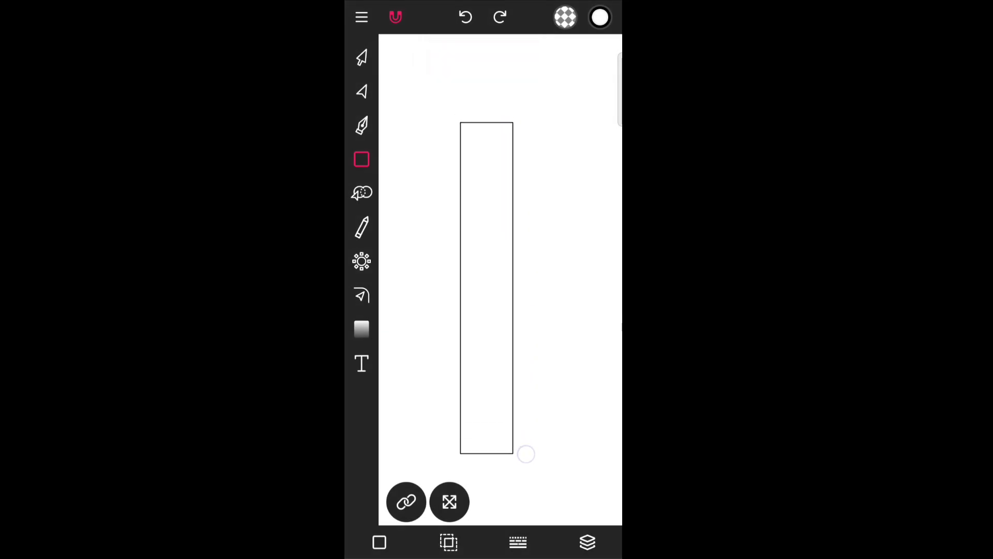
# - Centre the rectangle horizontally and vertically on the page with Align
pyautogui.click(362, 57)
pyautogui.click(460, 542)
pyautogui.click(479, 457)
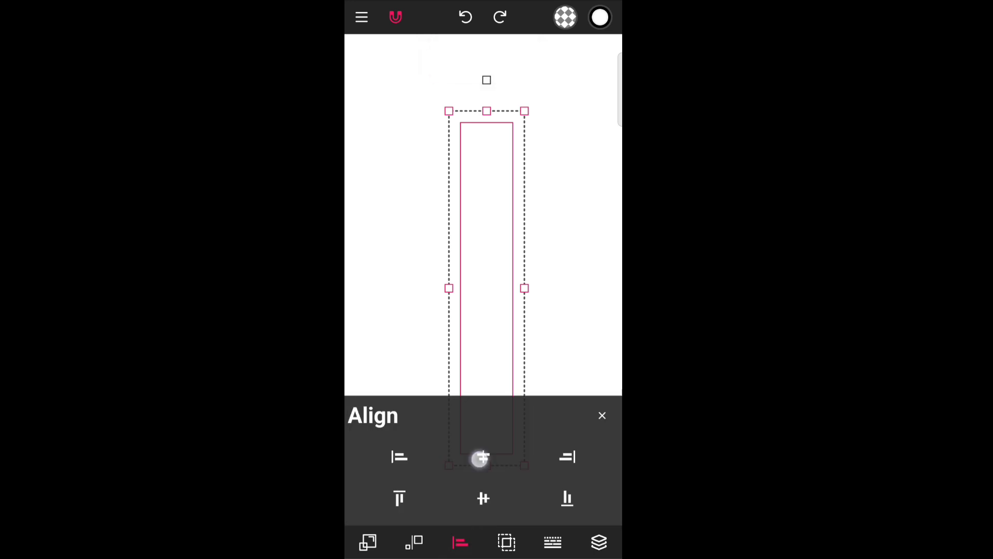
pyautogui.click(479, 497)
pyautogui.click(601, 415)
pyautogui.scroll(-2, 575, 284)
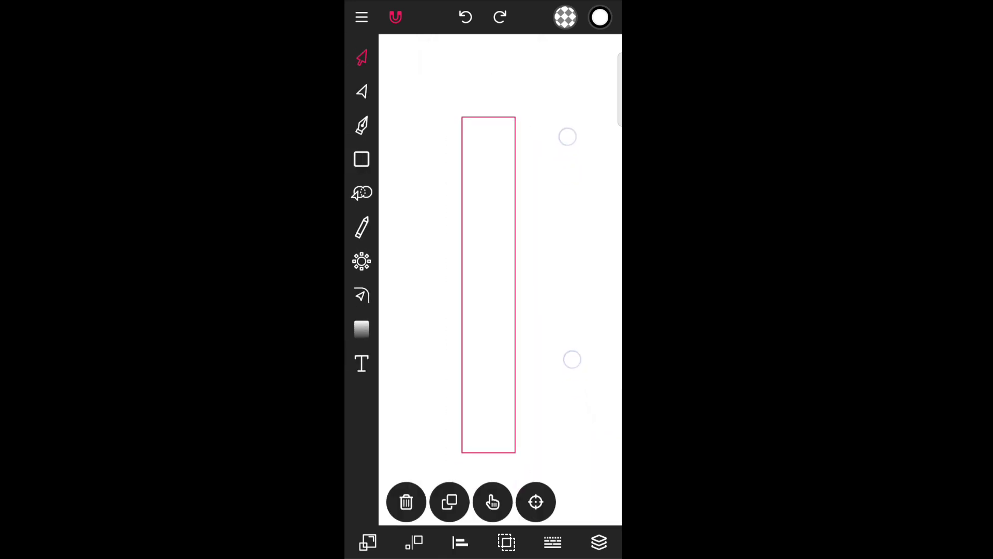
pyautogui.click(581, 234)
pyautogui.click(361, 159)
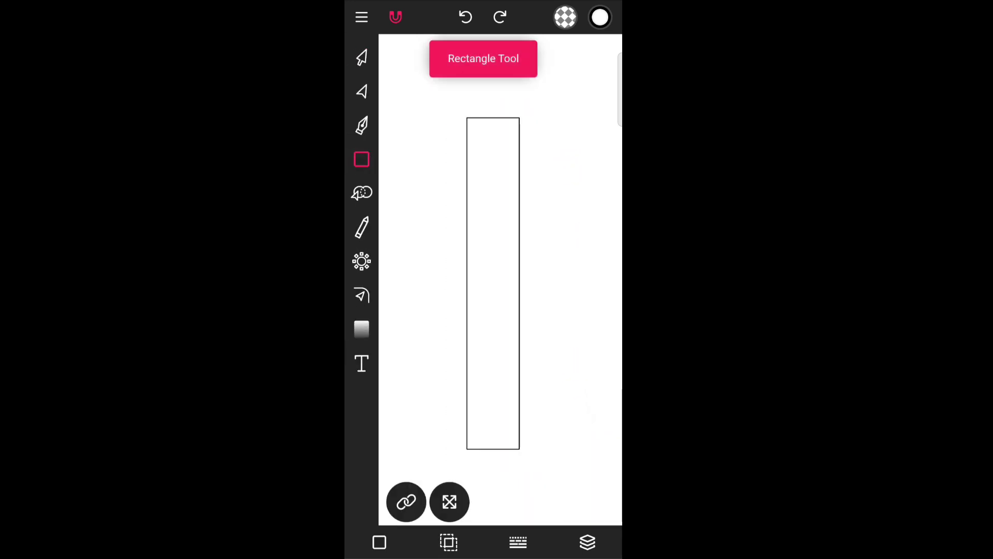
# - Draw a vertical line through the rectangle and place a duplicate just to its right
pyautogui.click(397, 233)
pyautogui.moveTo(482, 96); pyautogui.dragTo(498, 465)
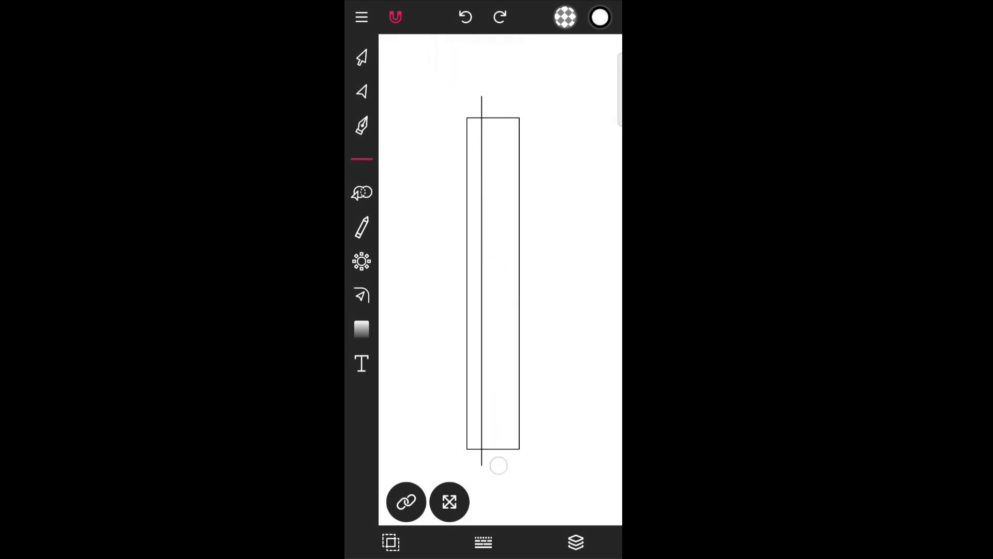
pyautogui.click(362, 56)
pyautogui.click(450, 502)
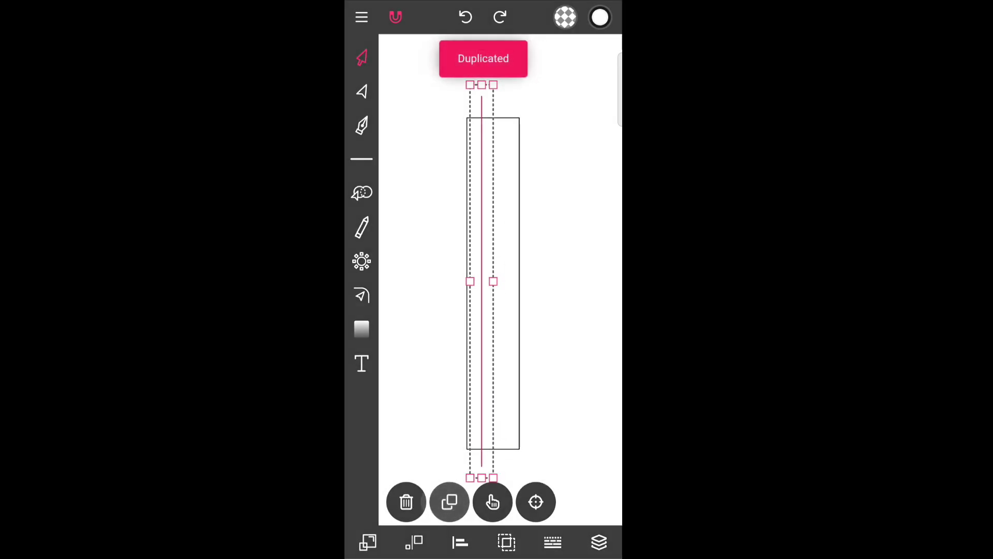
pyautogui.moveTo(490, 331); pyautogui.dragTo(511, 332)
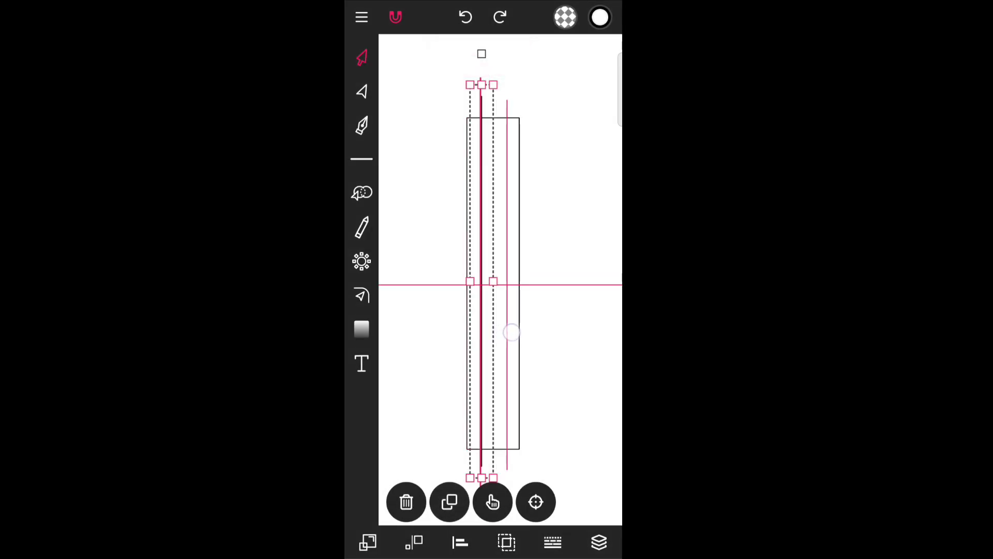
pyautogui.click(569, 310)
# - Centre both vertical lines horizontally and vertically, then select them with the rectangle
pyautogui.moveTo(525, 74); pyautogui.dragTo(525, 482)
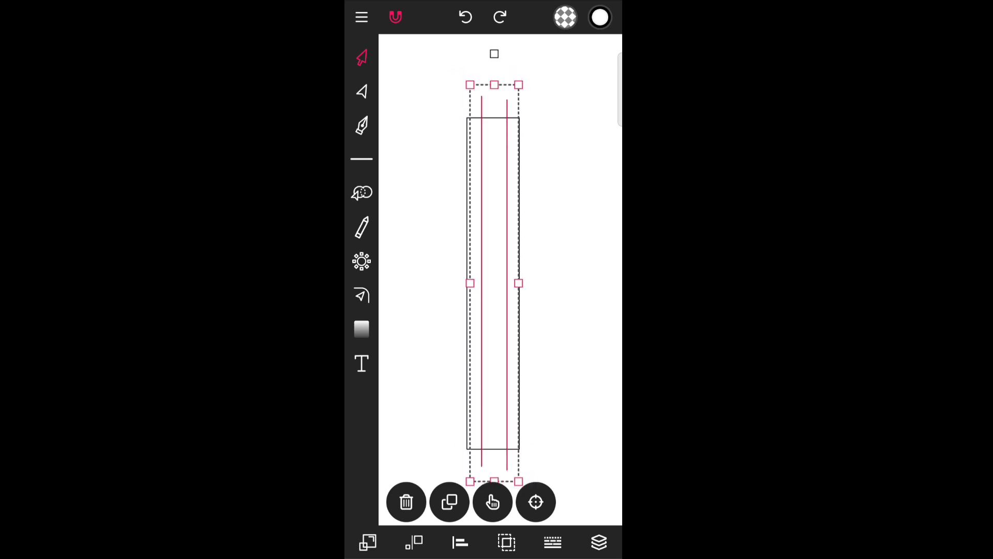
pyautogui.click(460, 542)
pyautogui.click(481, 455)
pyautogui.click(482, 497)
pyautogui.click(596, 420)
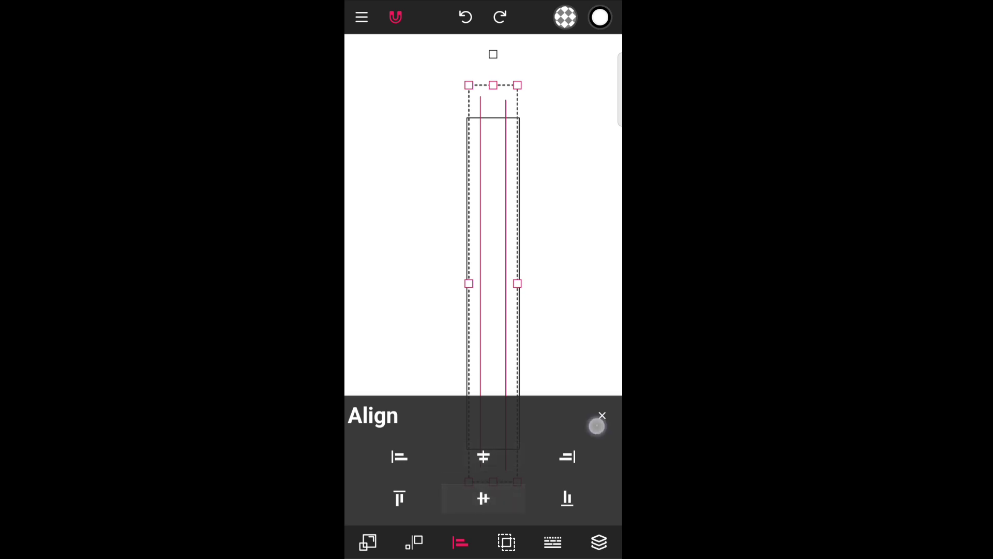
pyautogui.click(595, 385)
pyautogui.moveTo(430, 79); pyautogui.dragTo(566, 481)
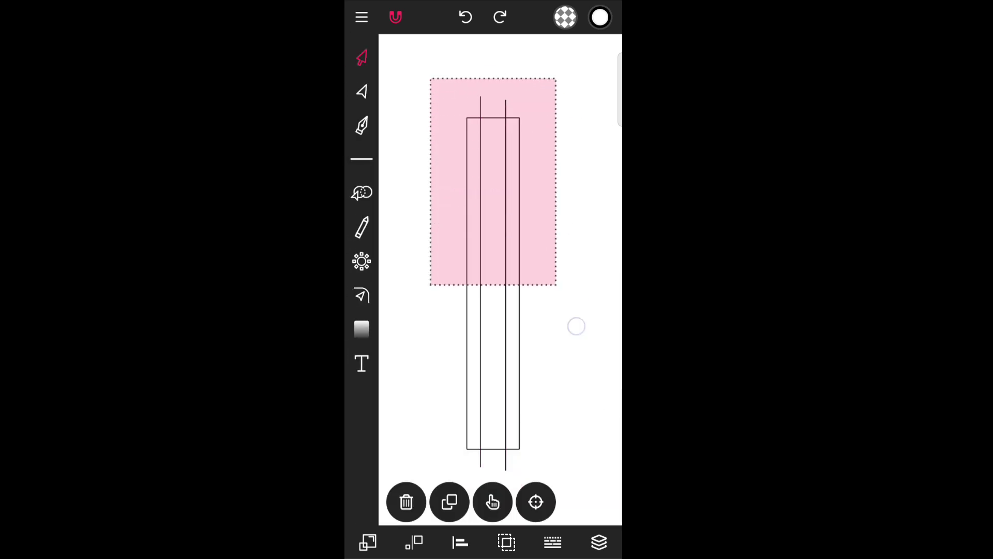
# - Use Path Builder Join Mode to make the right, middle and left strips closed shapes
pyautogui.click(361, 192)
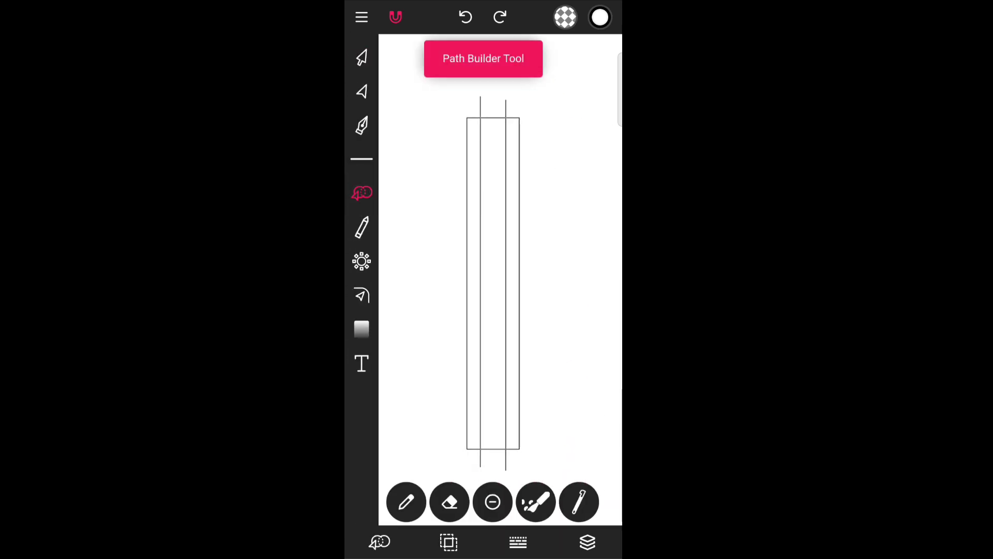
pyautogui.click(407, 502)
pyautogui.click(519, 246)
pyautogui.click(503, 225)
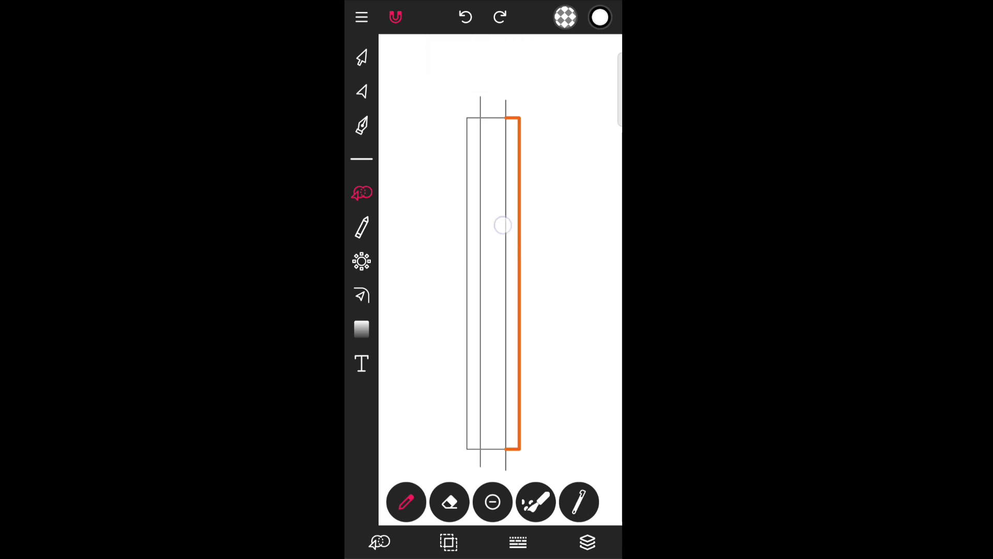
pyautogui.click(480, 205)
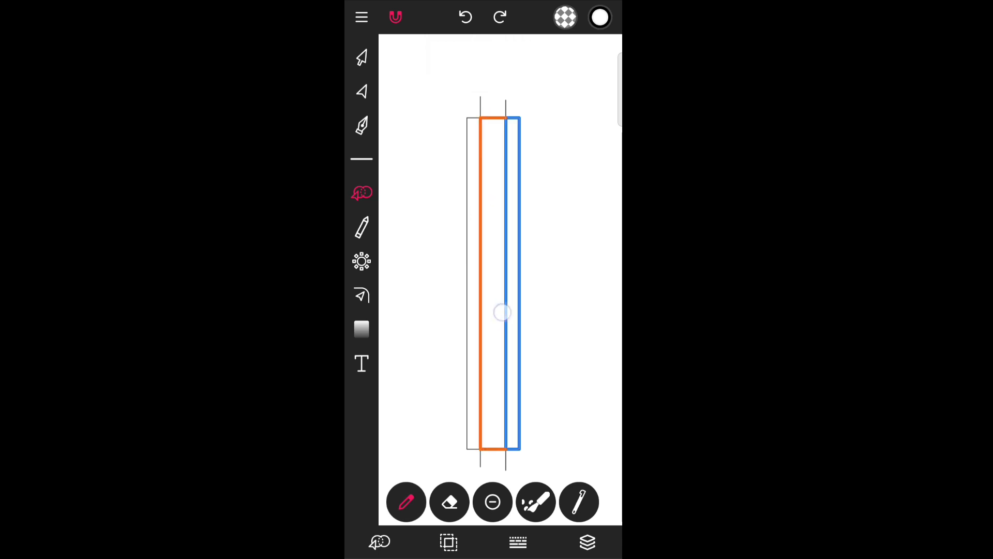
pyautogui.click(506, 318)
pyautogui.click(465, 236)
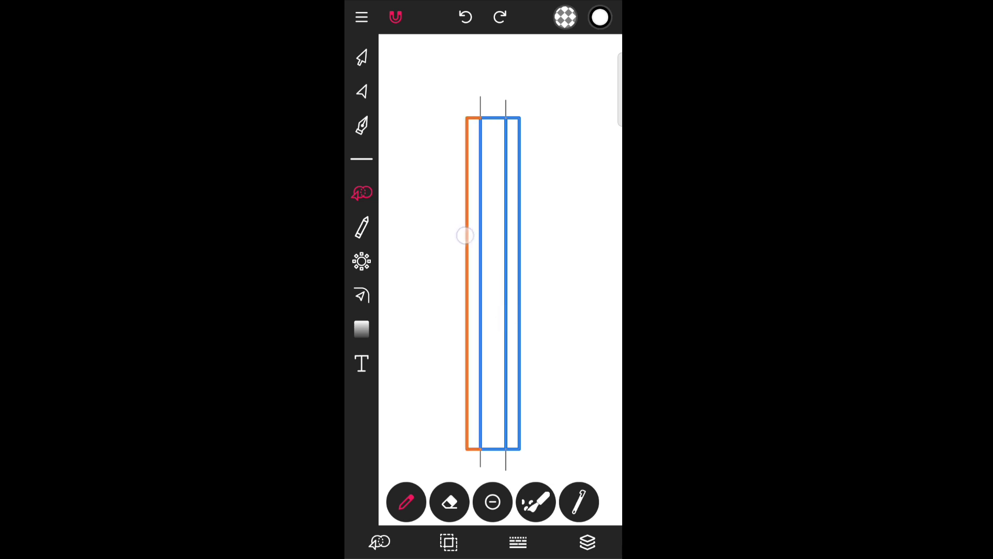
pyautogui.click(481, 191)
pyautogui.click(362, 57)
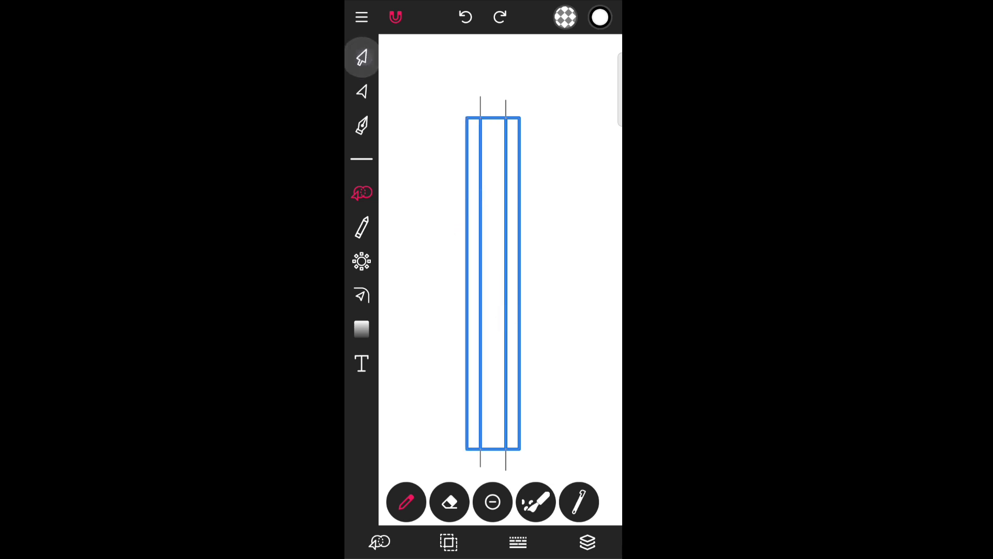
pyautogui.click(590, 254)
pyautogui.moveTo(589, 254); pyautogui.dragTo(577, 317)
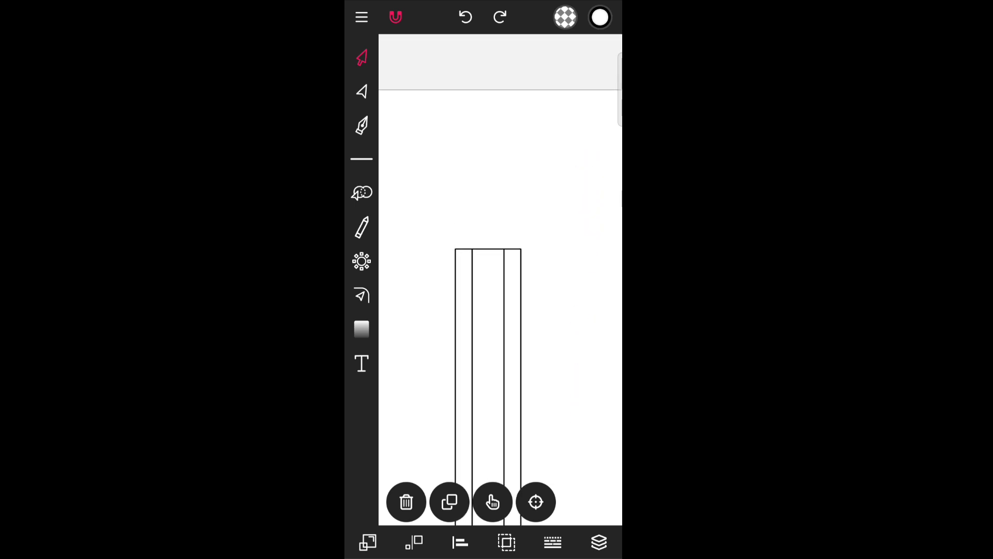
# - Draw a three-sided polygon triangle above the pencil body, drawn from its centre
pyautogui.click(361, 159)
pyautogui.click(397, 158)
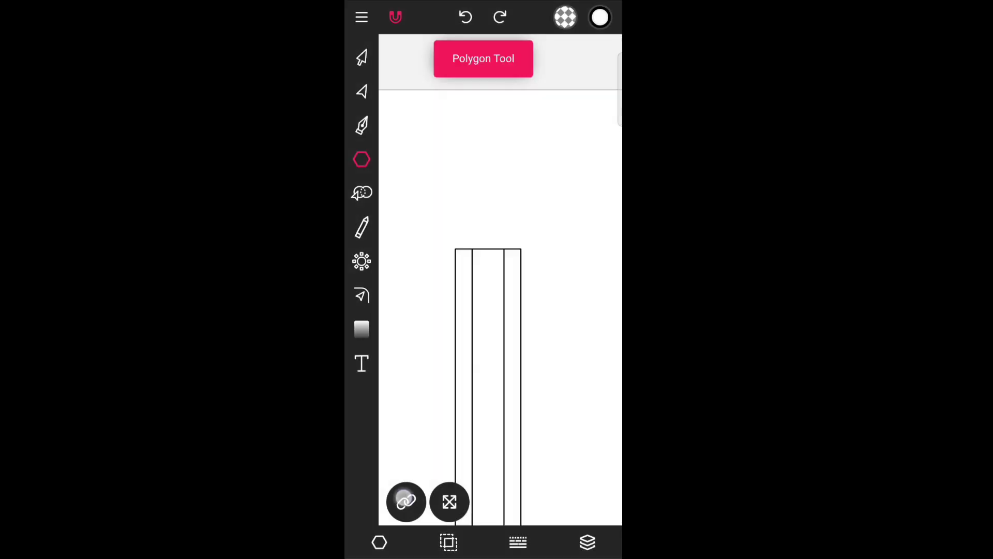
pyautogui.click(406, 501)
pyautogui.click(449, 501)
pyautogui.click(379, 542)
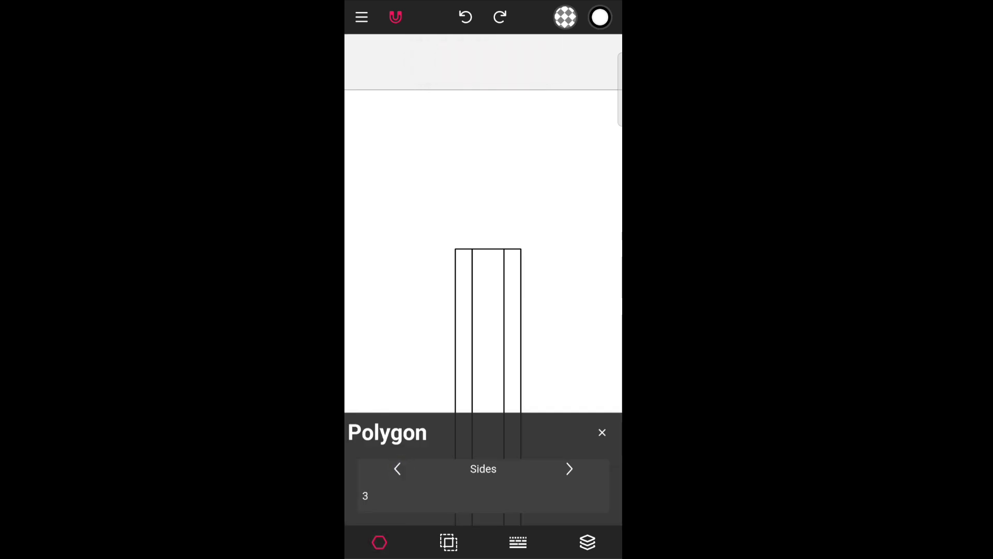
pyautogui.click(379, 541)
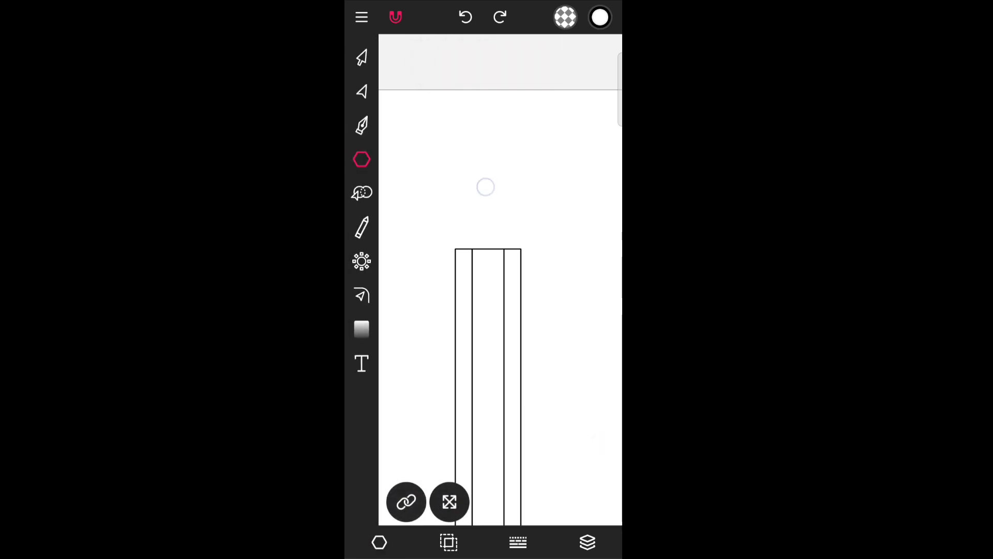
pyautogui.moveTo(486, 186); pyautogui.dragTo(513, 282)
# - Move the triangle onto the body top, widen its base to match, and duplicate it
pyautogui.click(362, 57)
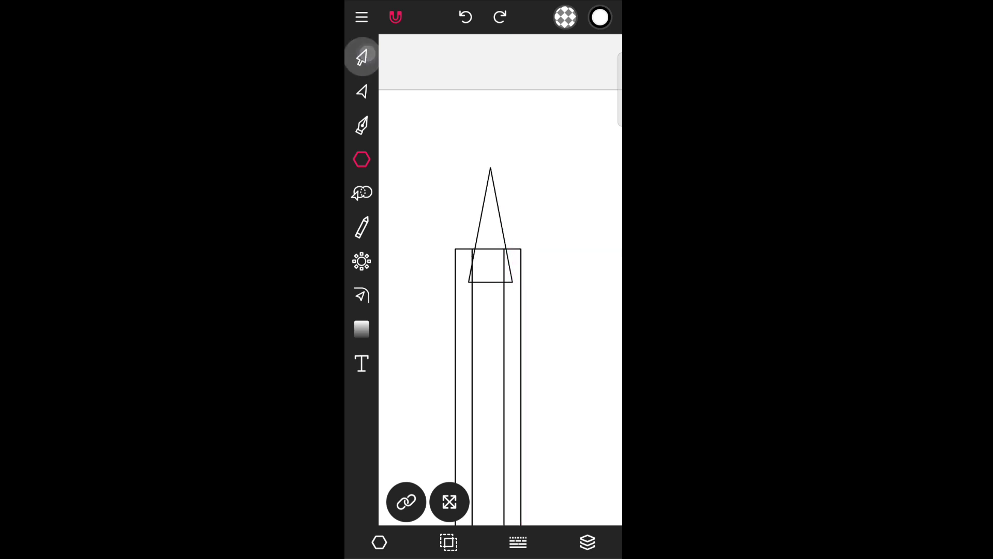
pyautogui.moveTo(490, 225)
pyautogui.mouseDown()
pyautogui.moveTo(485, 192)
pyautogui.moveTo(532, 192)
pyautogui.mouseUp()
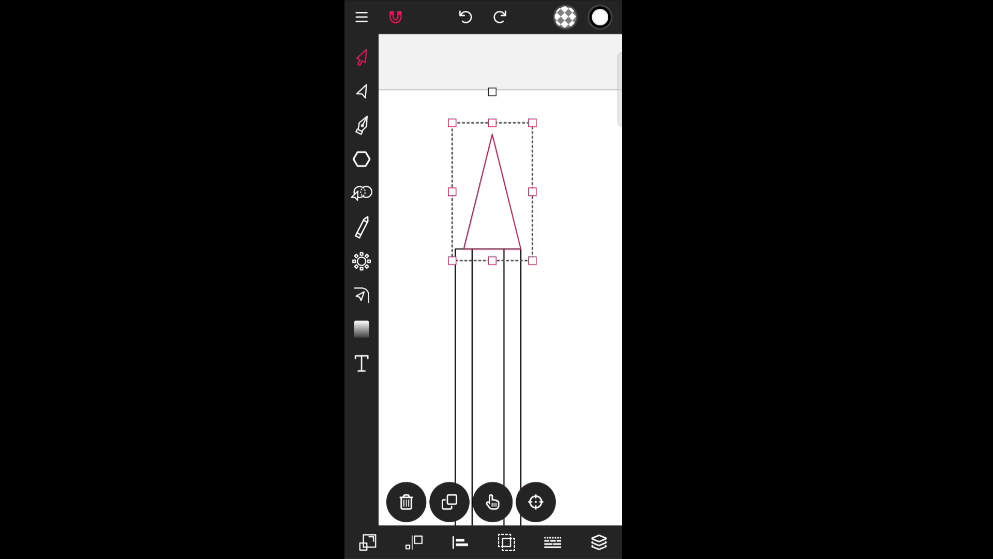
pyautogui.moveTo(449, 188); pyautogui.dragTo(444, 189)
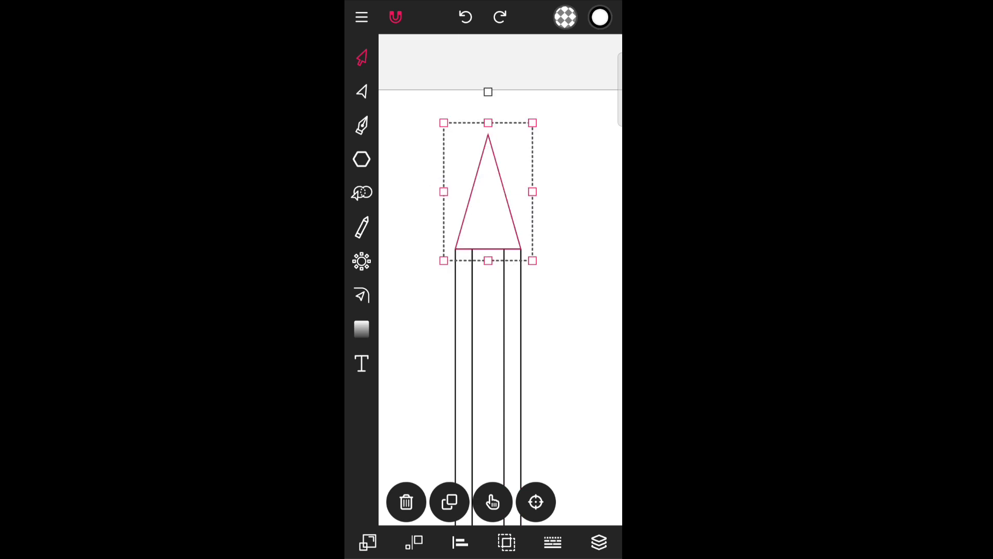
pyautogui.click(449, 501)
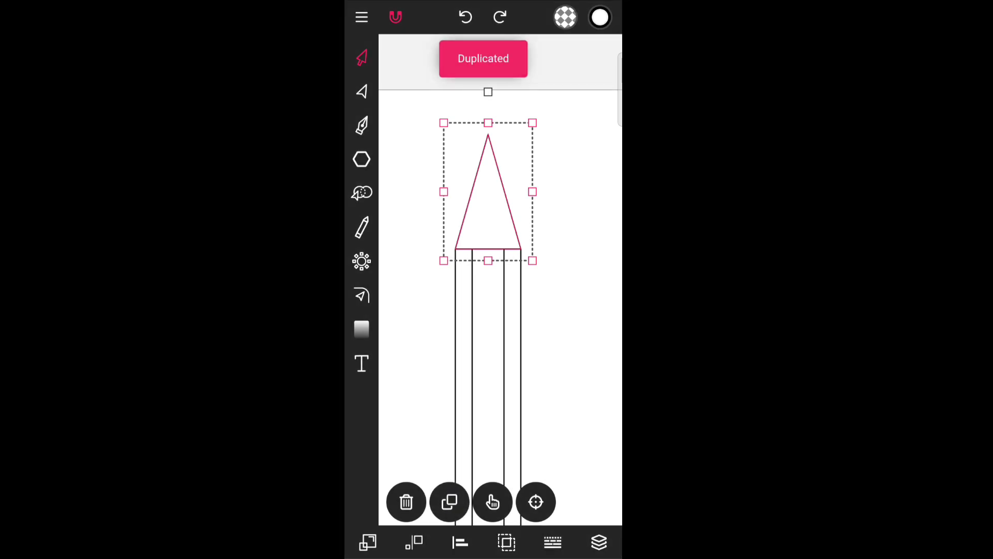
# - Rotate the triangle copy to point down and shrink it into a thin short sliver
pyautogui.moveTo(488, 91)
pyautogui.mouseDown()
pyautogui.moveTo(570, 211)
pyautogui.moveTo(488, 318)
pyautogui.mouseUp()
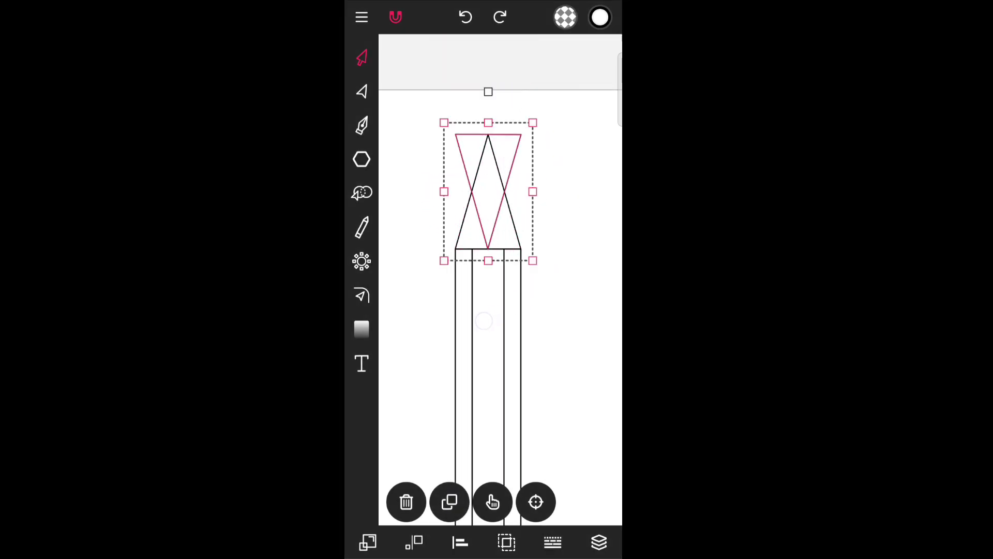
pyautogui.moveTo(497, 187); pyautogui.dragTo(497, 301)
pyautogui.moveTo(488, 375); pyautogui.dragTo(507, 312)
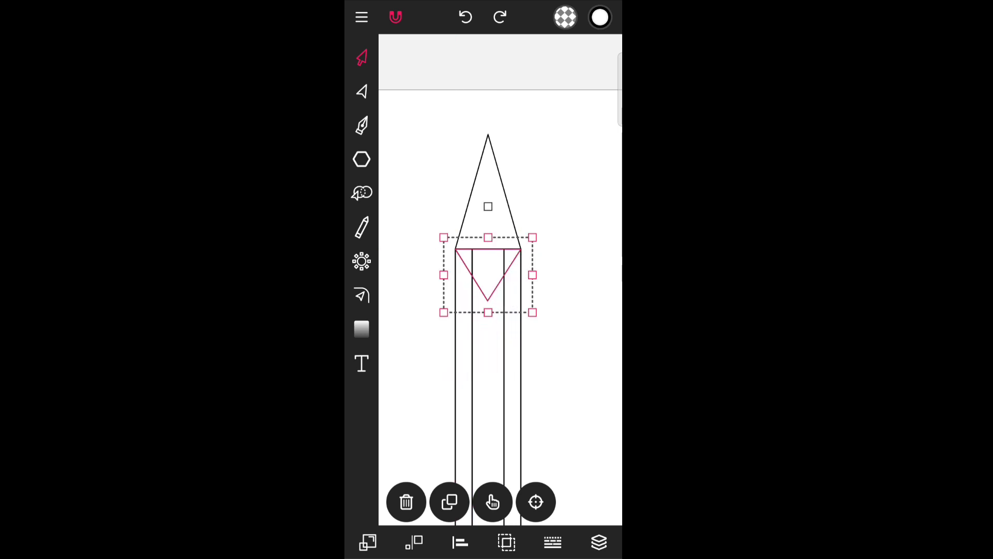
pyautogui.moveTo(444, 274); pyautogui.dragTo(492, 274)
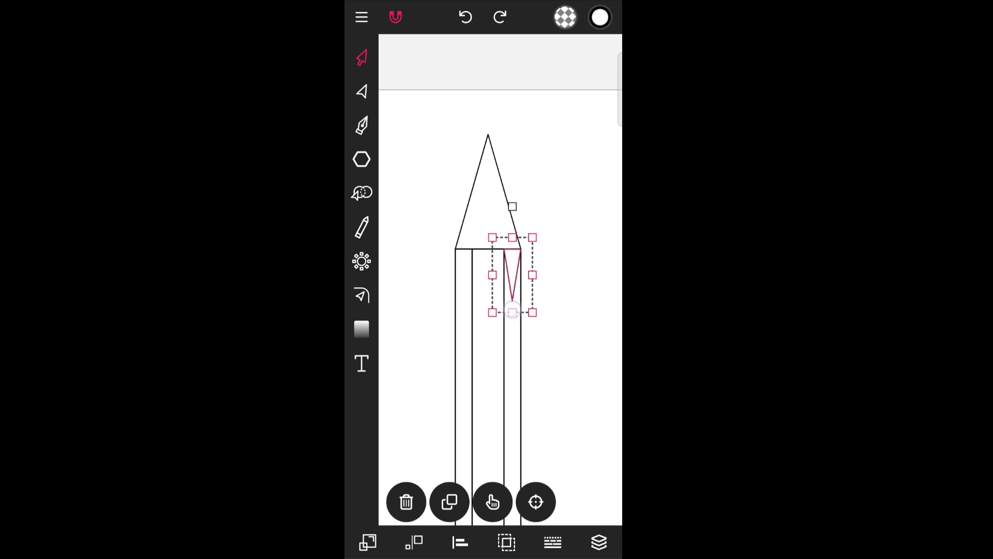
pyautogui.moveTo(512, 313)
pyautogui.mouseDown()
pyautogui.moveTo(512, 299)
pyautogui.moveTo(512, 308)
pyautogui.moveTo(450, 282)
pyautogui.moveTo(516, 273)
pyautogui.mouseUp()
# - Duplicate the thin triangle twice to form a zigzag along the body strips
pyautogui.click(450, 502)
pyautogui.click(449, 502)
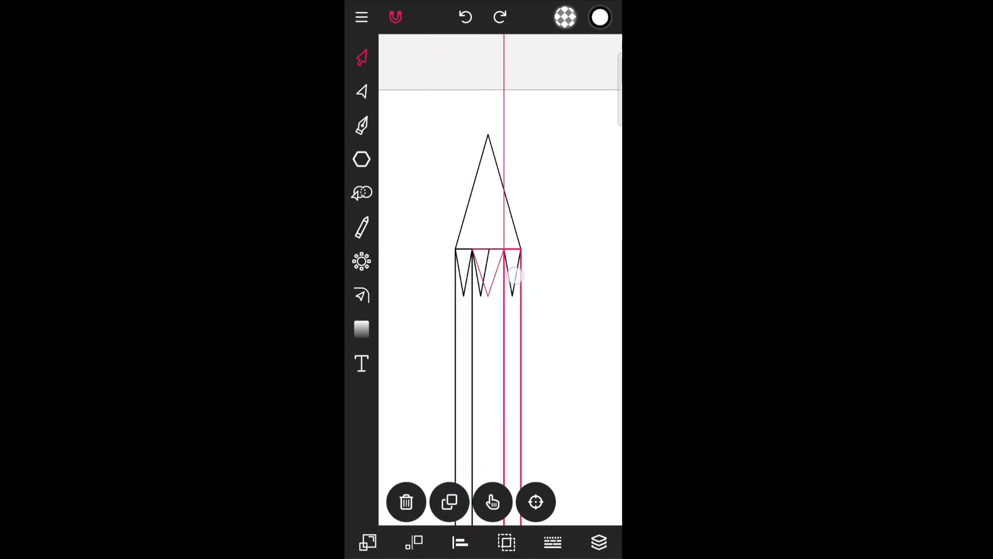
pyautogui.click(591, 307)
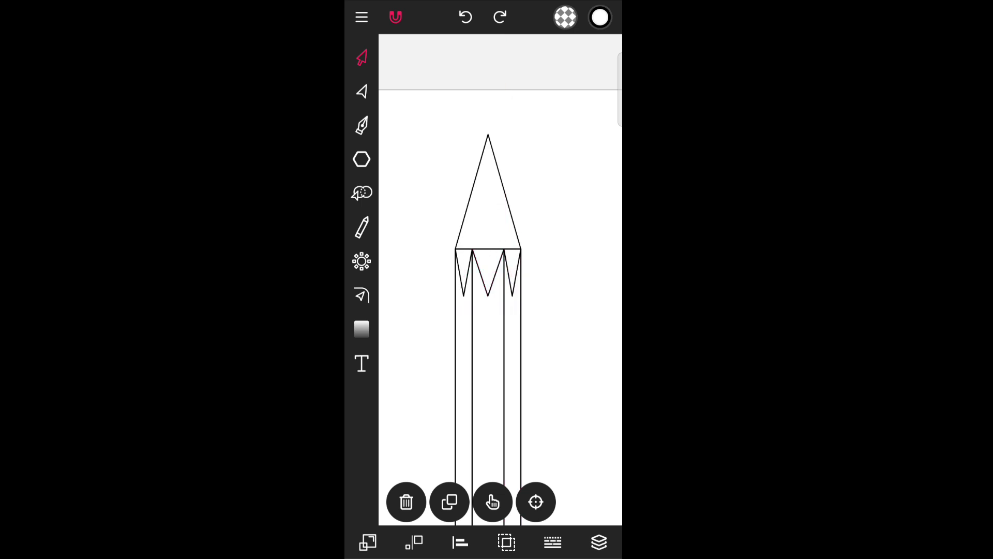
# - Draw a horizontal line across the upper cone and select the tip shapes
pyautogui.click(361, 159)
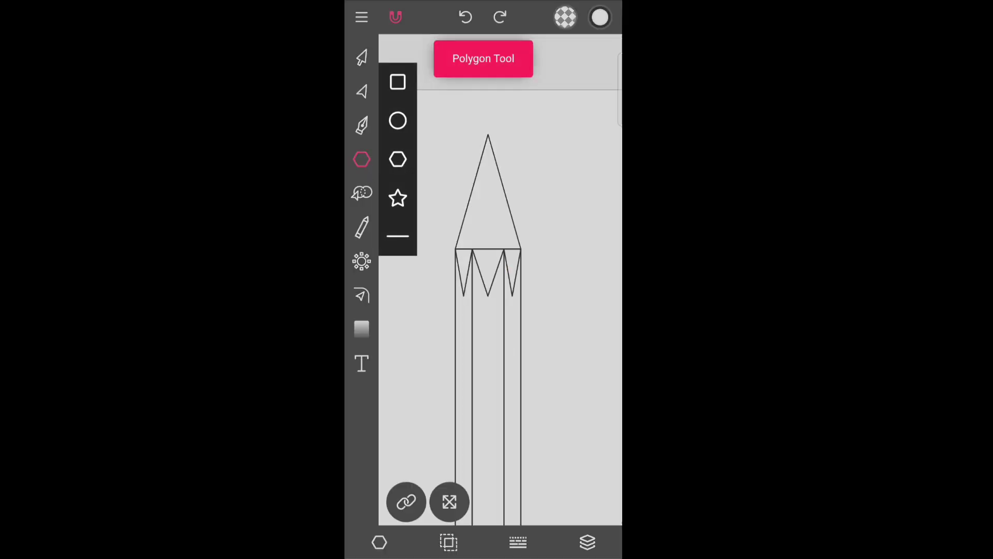
pyautogui.click(397, 233)
pyautogui.moveTo(464, 169); pyautogui.dragTo(524, 169)
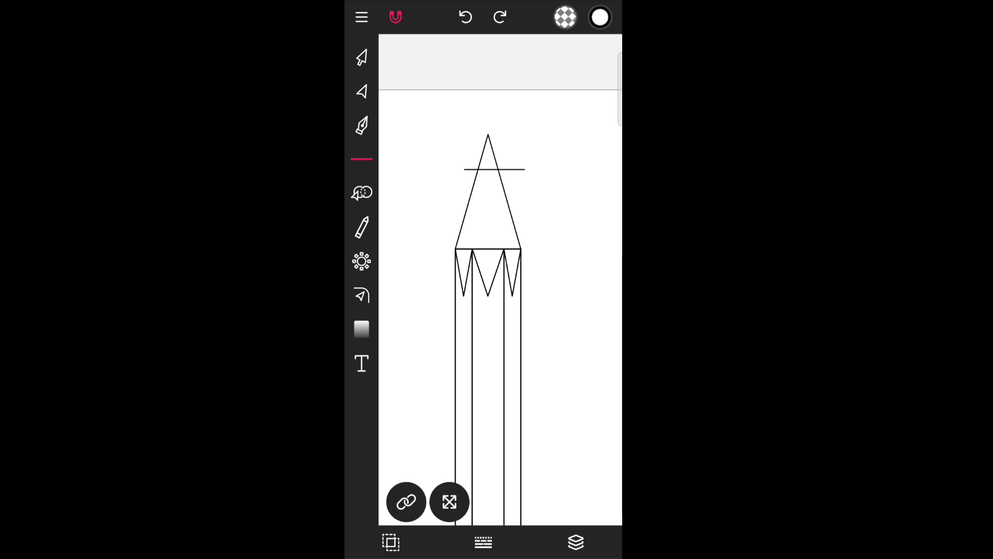
pyautogui.click(365, 57)
pyautogui.click(585, 231)
pyautogui.moveTo(424, 117)
pyautogui.mouseDown()
pyautogui.moveTo(572, 122)
pyautogui.moveTo(592, 346)
pyautogui.mouseUp()
# - In Path Builder Join Mode, trace the top triangle as the separate lead tip
pyautogui.click(362, 192)
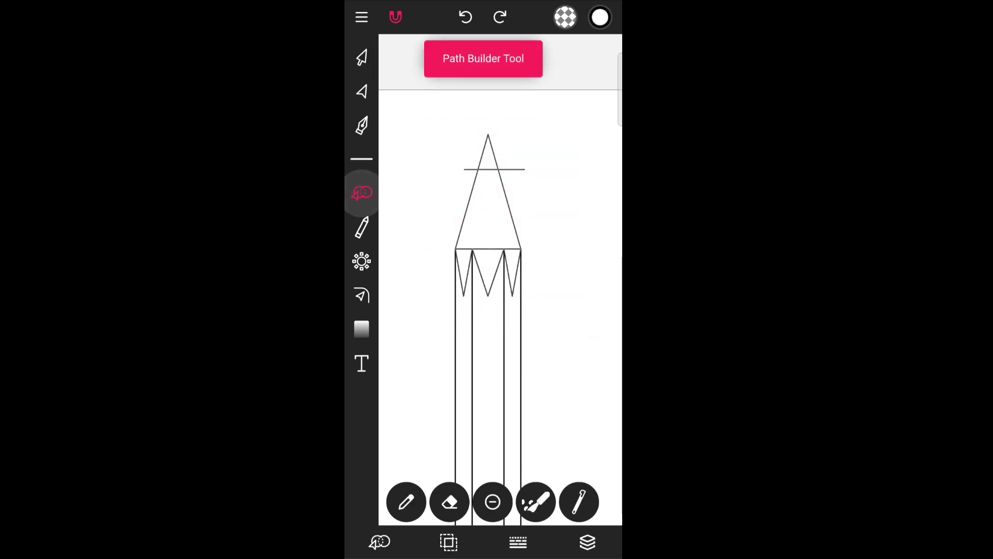
pyautogui.scroll(3, 586, 220)
pyautogui.scroll(2, 586, 220)
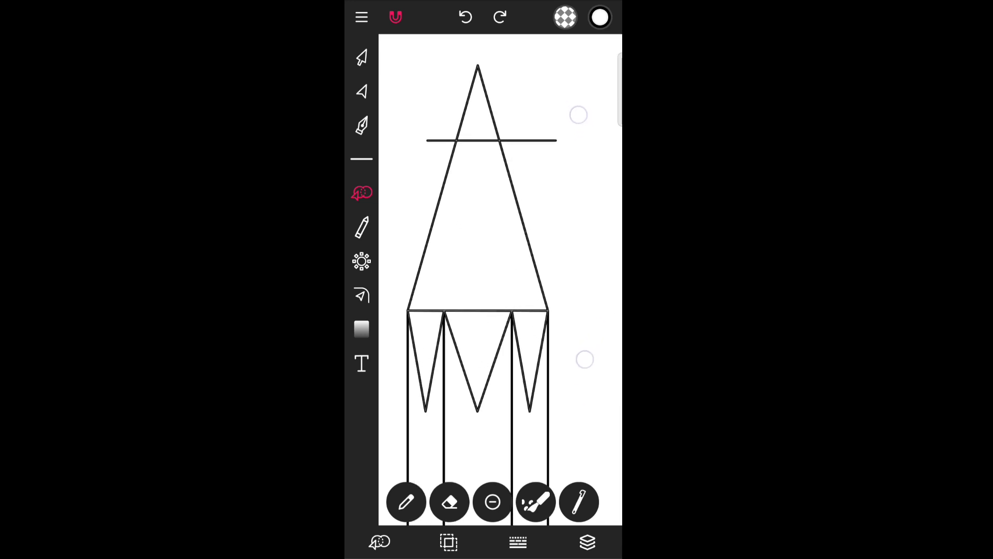
pyautogui.click(406, 502)
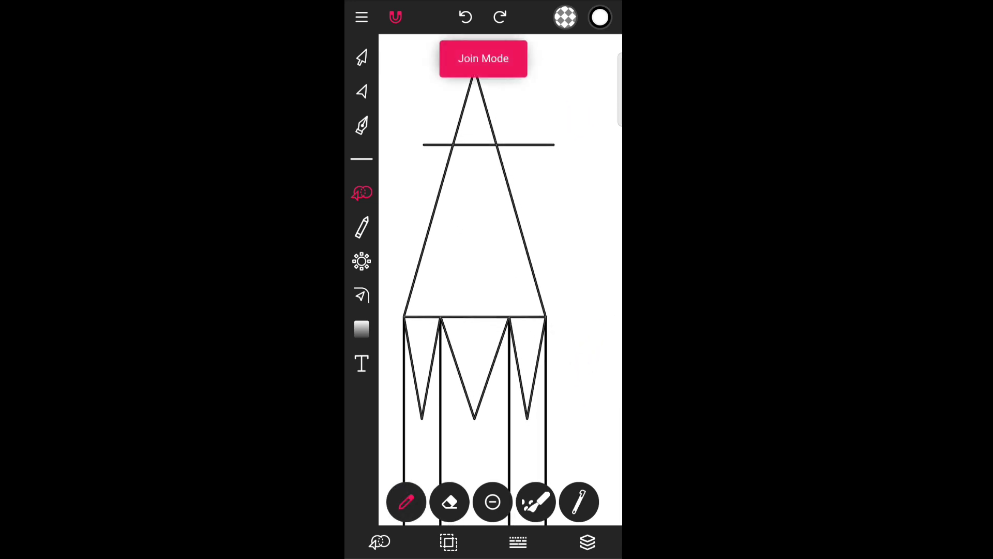
pyautogui.moveTo(453, 144)
pyautogui.mouseDown()
pyautogui.moveTo(496, 144)
pyautogui.moveTo(435, 220)
pyautogui.mouseUp()
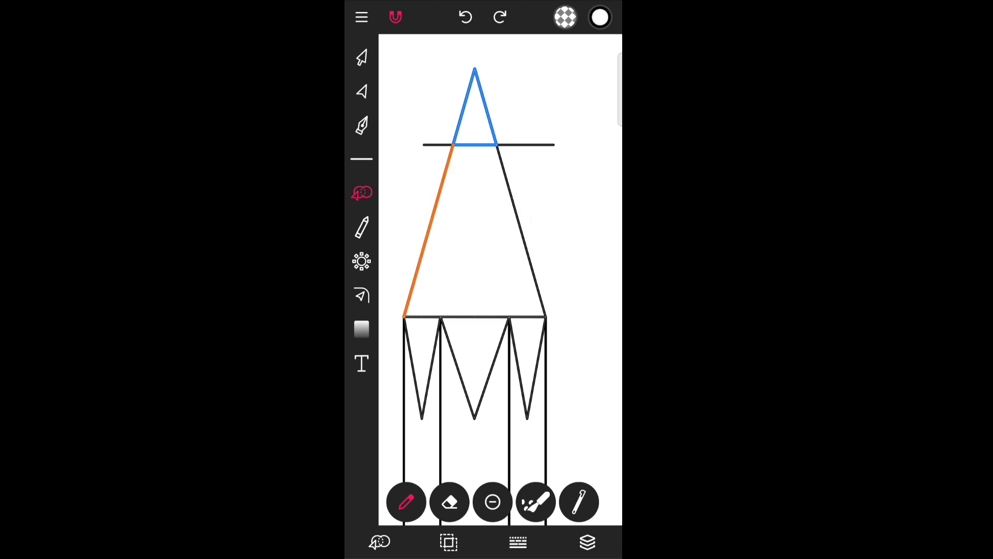
# - Join the cone's sides and the three zigzag Vs into one wood outline
pyautogui.moveTo(497, 150); pyautogui.dragTo(520, 225)
pyautogui.moveTo(509, 319); pyautogui.dragTo(544, 319)
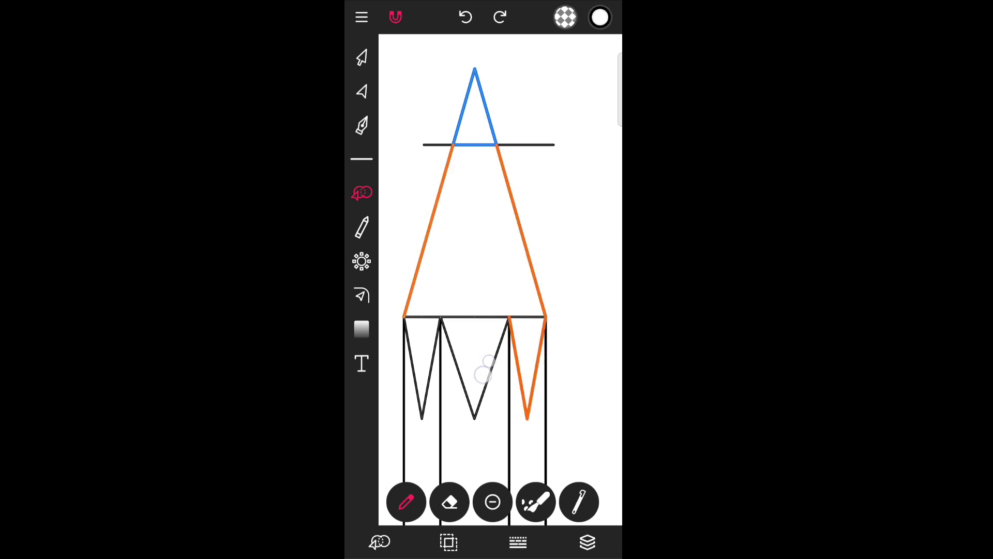
pyautogui.click(489, 353)
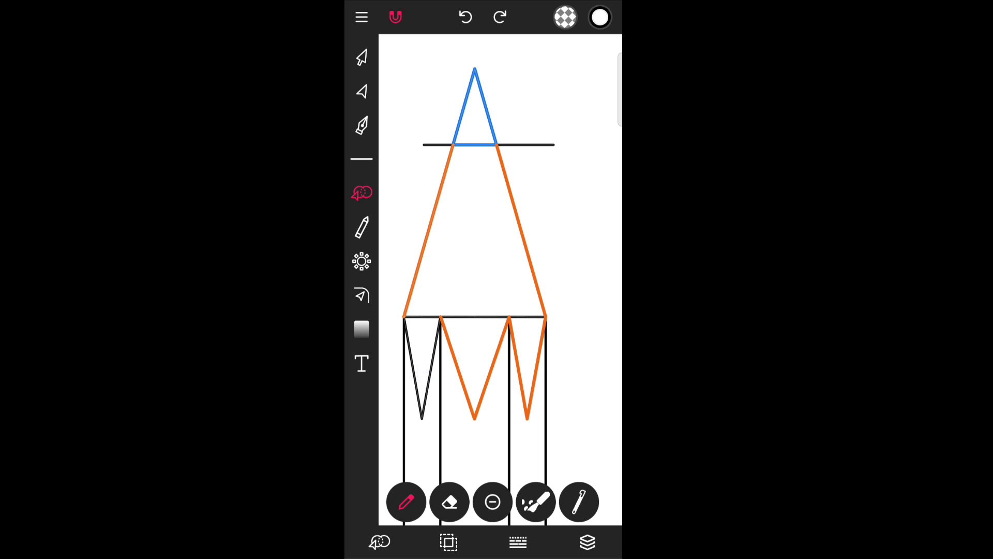
pyautogui.click(417, 383)
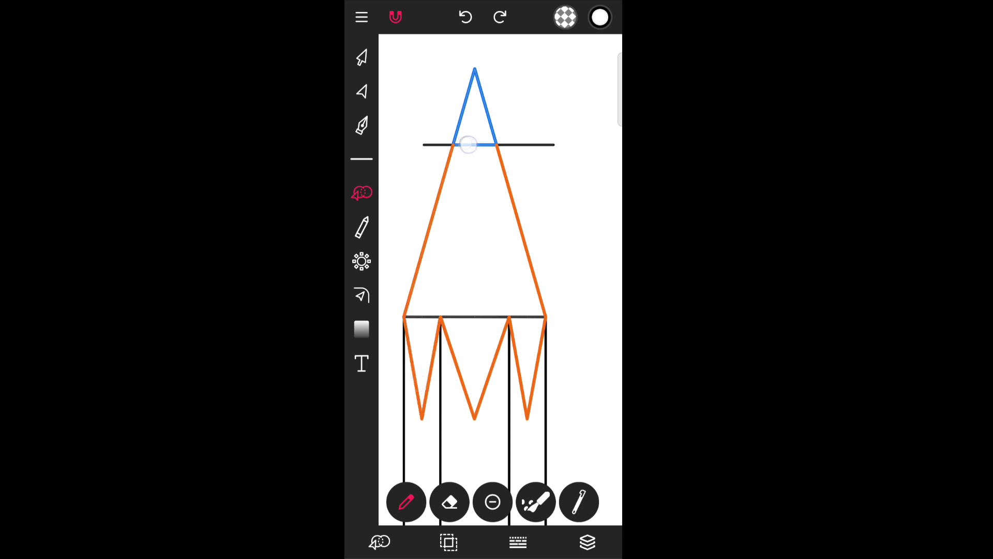
pyautogui.click(468, 144)
pyautogui.click(364, 56)
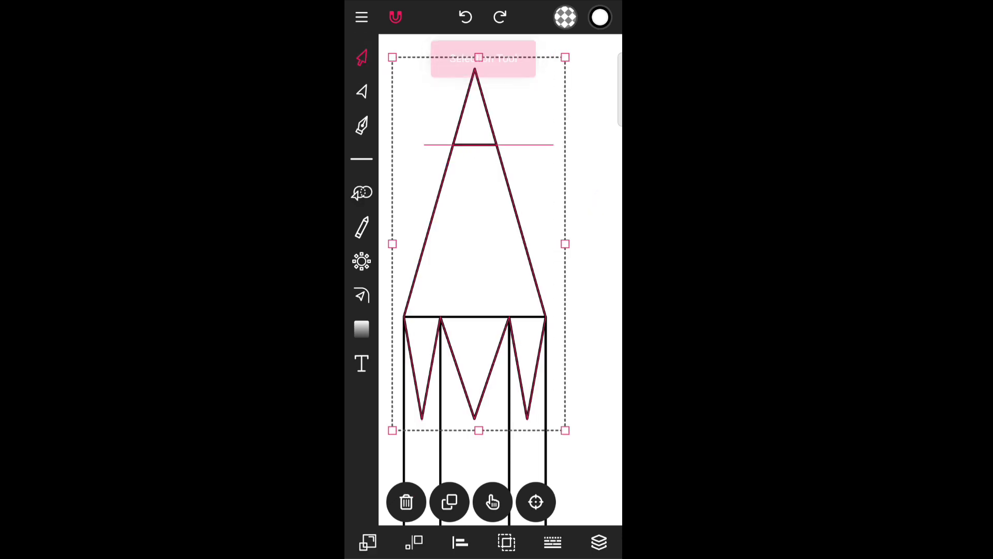
pyautogui.click(606, 337)
pyautogui.scroll(-2, 593, 203)
pyautogui.scroll(-2, 583, 198)
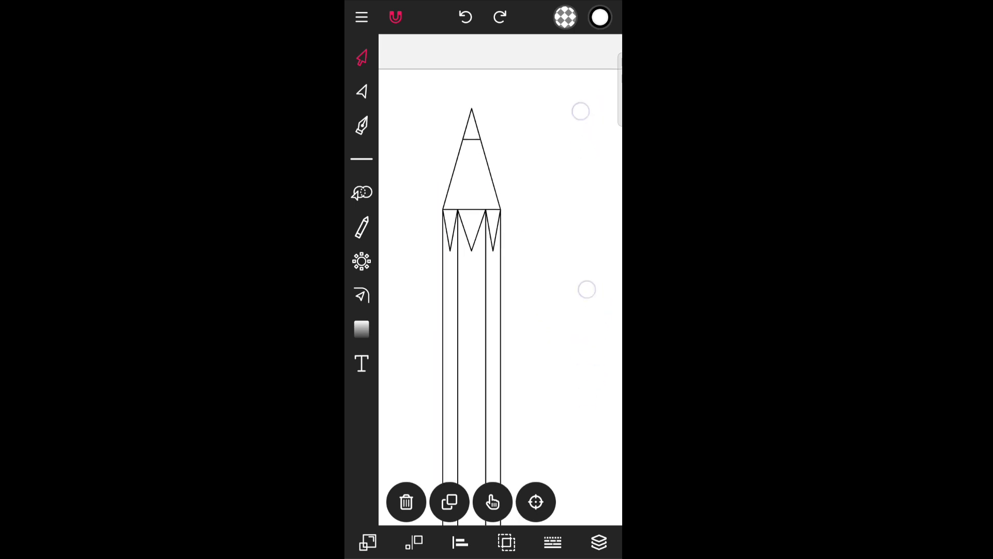
pyautogui.scroll(-2, 552, 219)
pyautogui.scroll(-2, 553, 248)
pyautogui.scroll(2, 553, 248)
pyautogui.scroll(2, 559, 263)
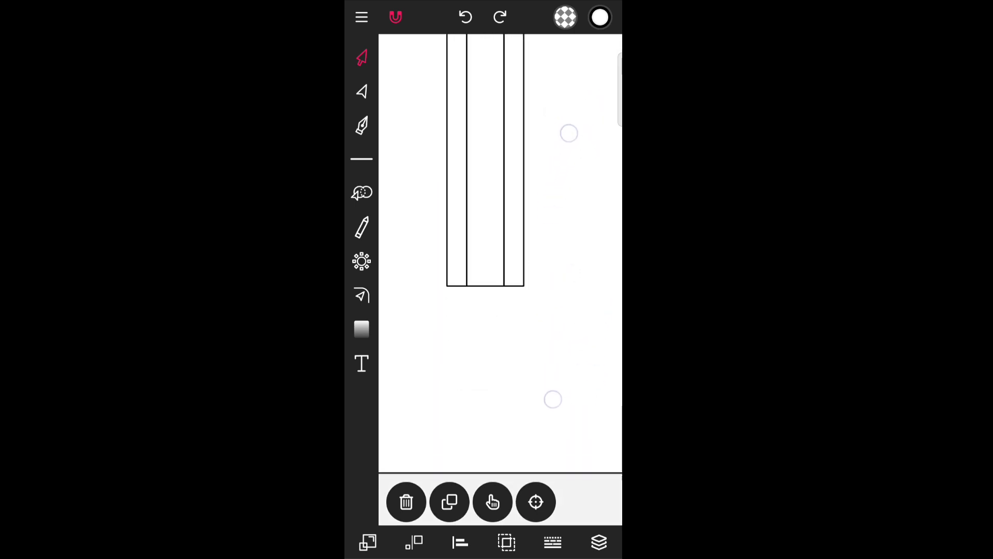
pyautogui.scroll(1, 559, 264)
pyautogui.click(361, 158)
# - Draw a band rectangle and move it down to meet the pencil body's end
pyautogui.click(394, 79)
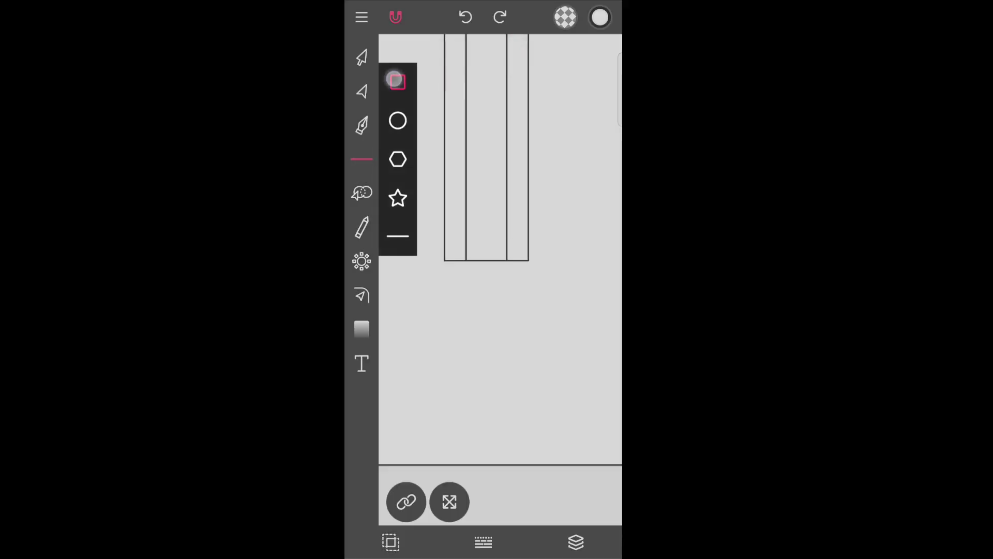
pyautogui.moveTo(478, 262)
pyautogui.mouseDown()
pyautogui.moveTo(528, 268)
pyautogui.moveTo(539, 294)
pyautogui.mouseUp()
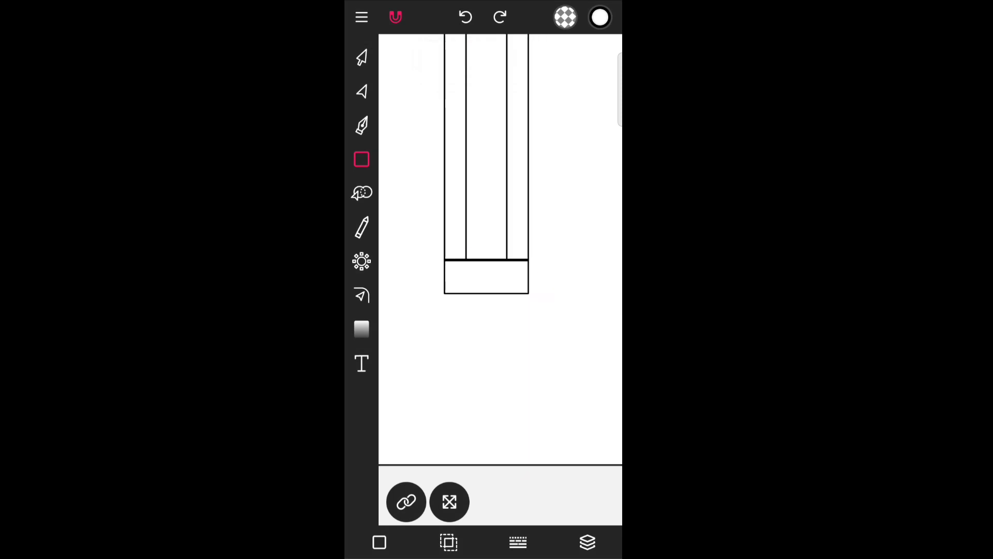
pyautogui.click(362, 57)
pyautogui.click(500, 289)
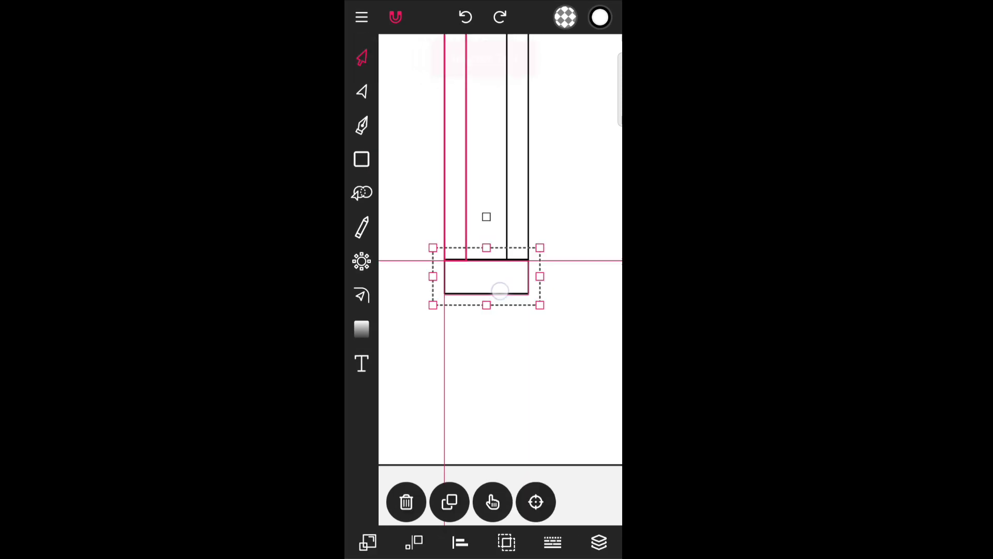
pyautogui.moveTo(500, 288)
pyautogui.mouseDown()
pyautogui.moveTo(490, 301)
pyautogui.moveTo(492, 423)
pyautogui.mouseUp()
# - Duplicate the band for the eraser and fully round its two bottom corners
pyautogui.click(449, 501)
pyautogui.click(361, 295)
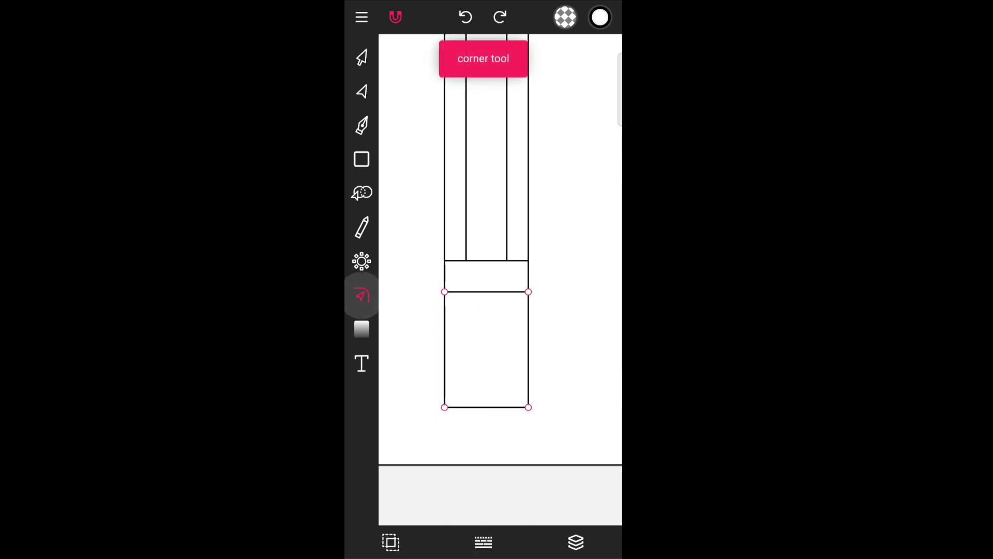
pyautogui.click(444, 407)
pyautogui.click(528, 407)
pyautogui.moveTo(588, 324); pyautogui.dragTo(596, 386)
pyautogui.click(596, 352)
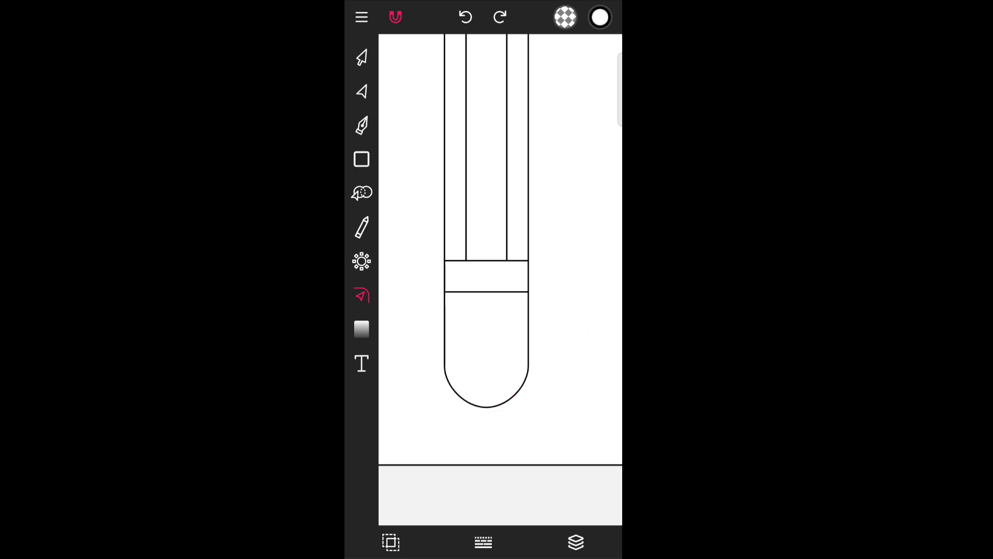
# - Select the whole pencil and rotate it diagonally so the tip points down-left
pyautogui.scroll(-5, 582, 259)
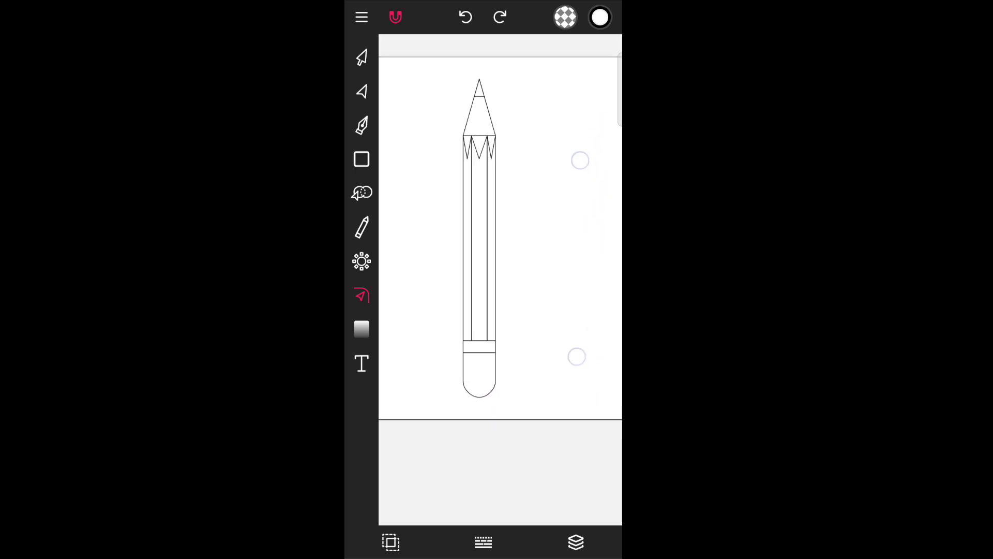
pyautogui.scroll(-2, 579, 259)
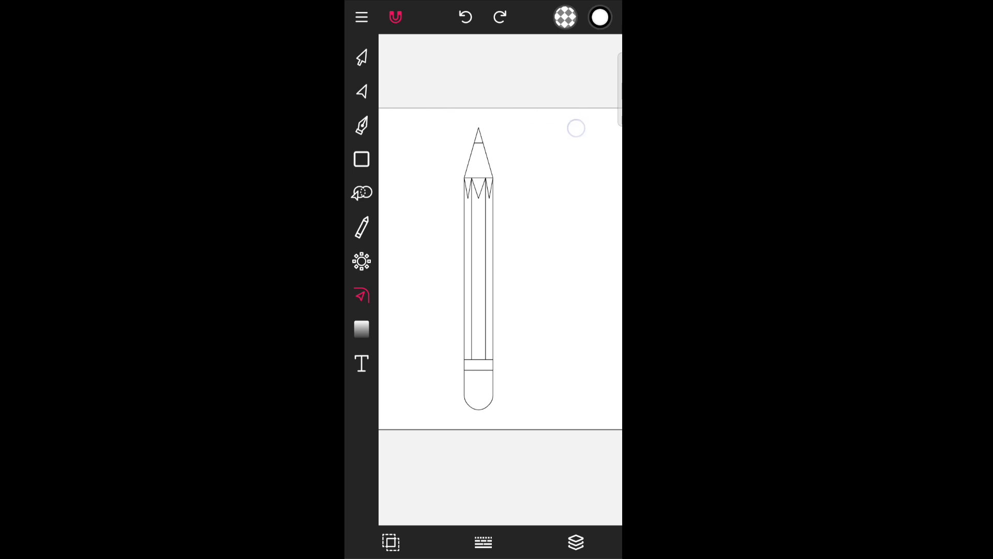
pyautogui.click(362, 57)
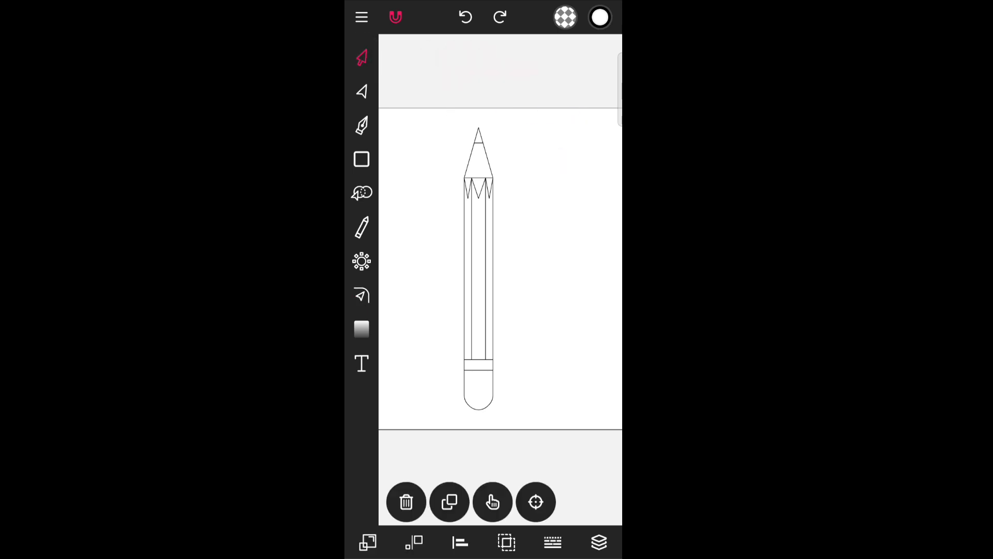
pyautogui.moveTo(424, 116)
pyautogui.mouseDown()
pyautogui.moveTo(542, 119)
pyautogui.moveTo(551, 425)
pyautogui.mouseUp()
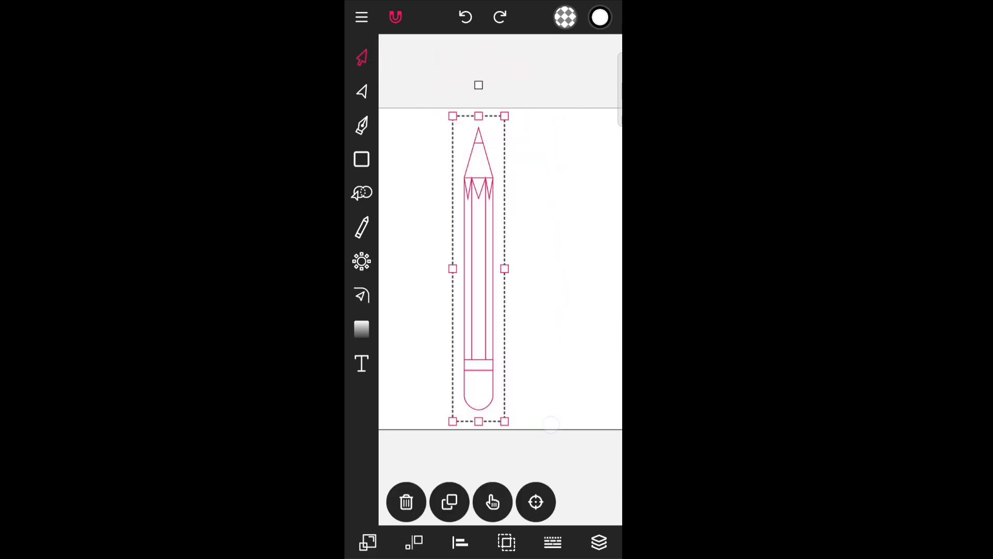
pyautogui.moveTo(479, 85); pyautogui.dragTo(417, 382)
pyautogui.click(604, 315)
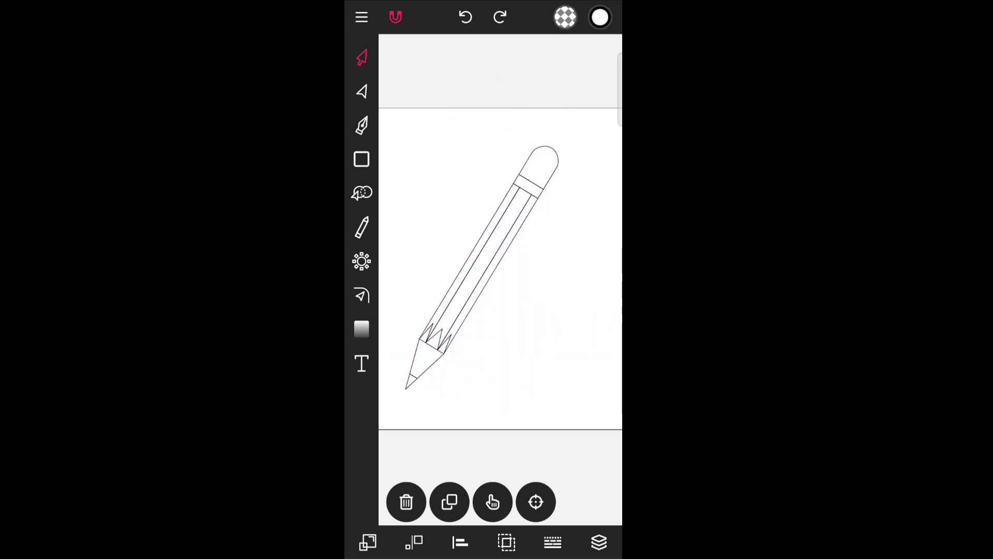
pyautogui.scroll(3, 512, 239)
pyautogui.scroll(2, 513, 239)
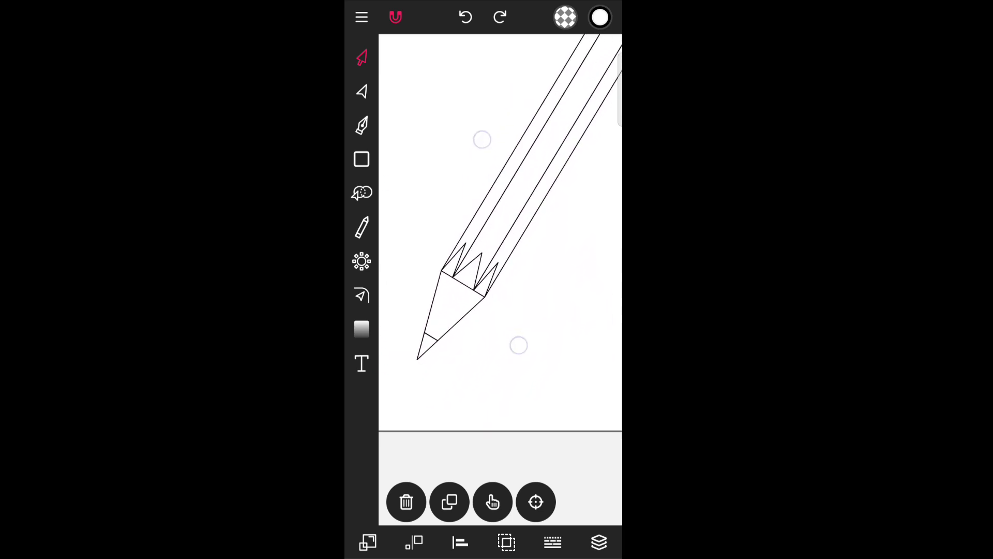
pyautogui.scroll(2, 499, 239)
pyautogui.scroll(2, 499, 237)
pyautogui.scroll(1, 499, 238)
# - Fill the small lead tip triangle black
pyautogui.click(438, 326)
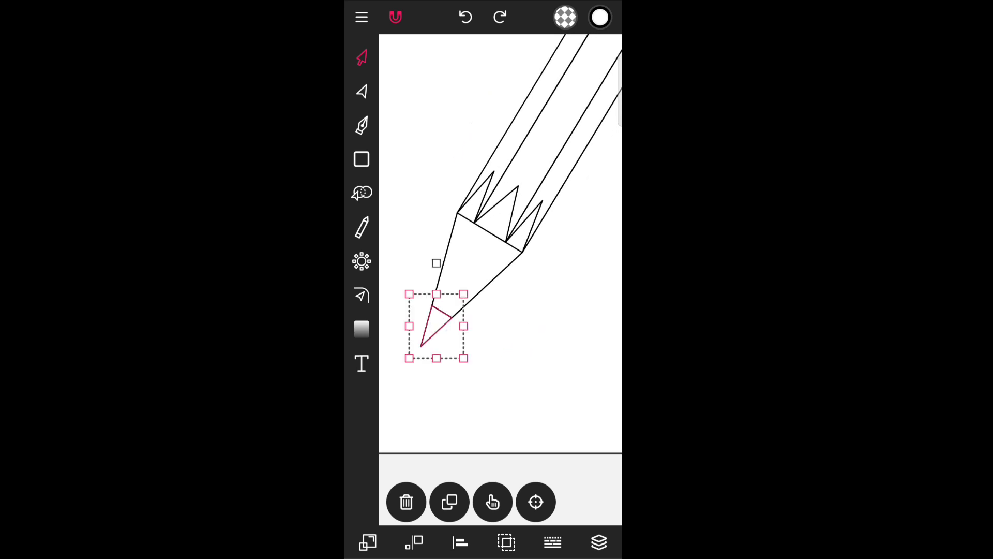
pyautogui.click(566, 17)
pyautogui.click(406, 327)
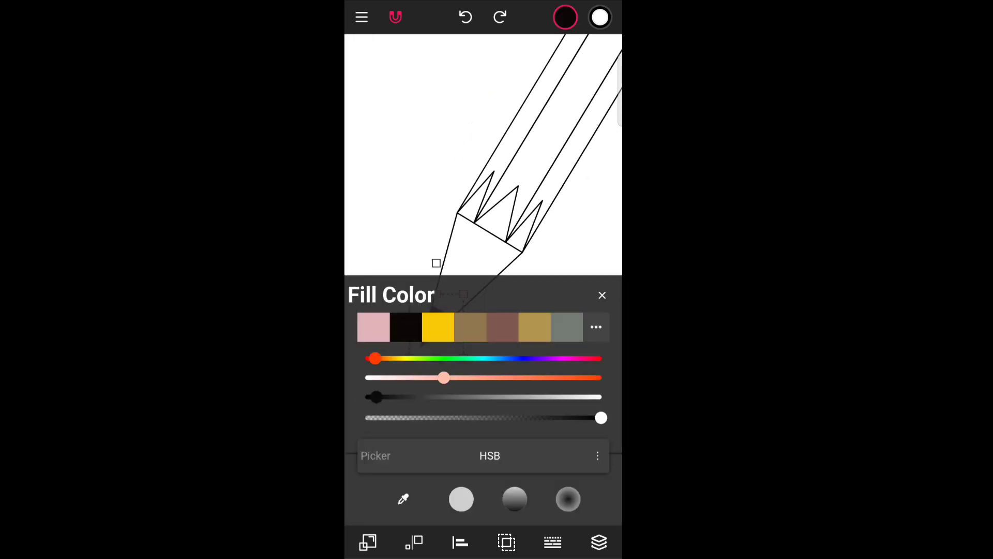
pyautogui.click(603, 295)
# - Fill the zigzag wooden cone brown, after trying gold and adjusting the shade sliders
pyautogui.click(501, 274)
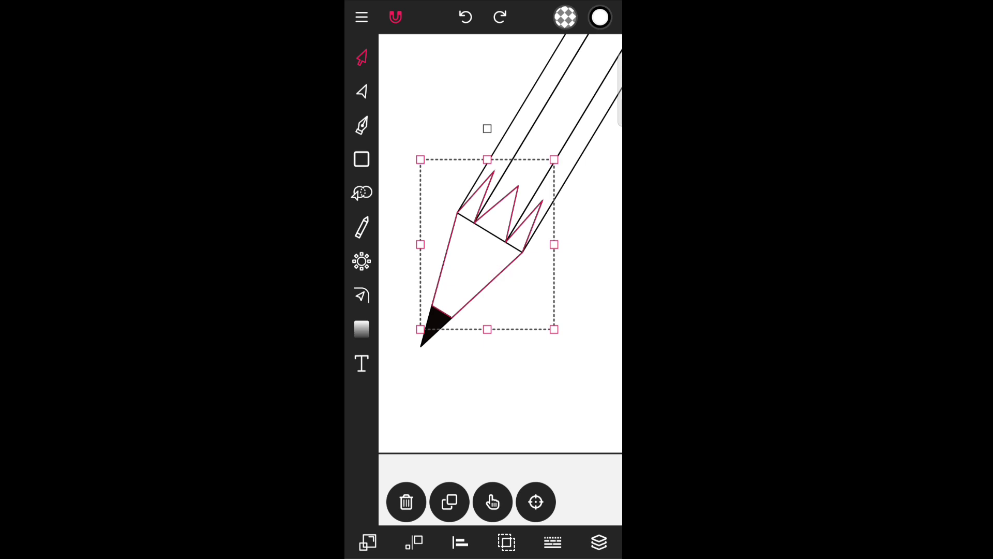
pyautogui.click(566, 17)
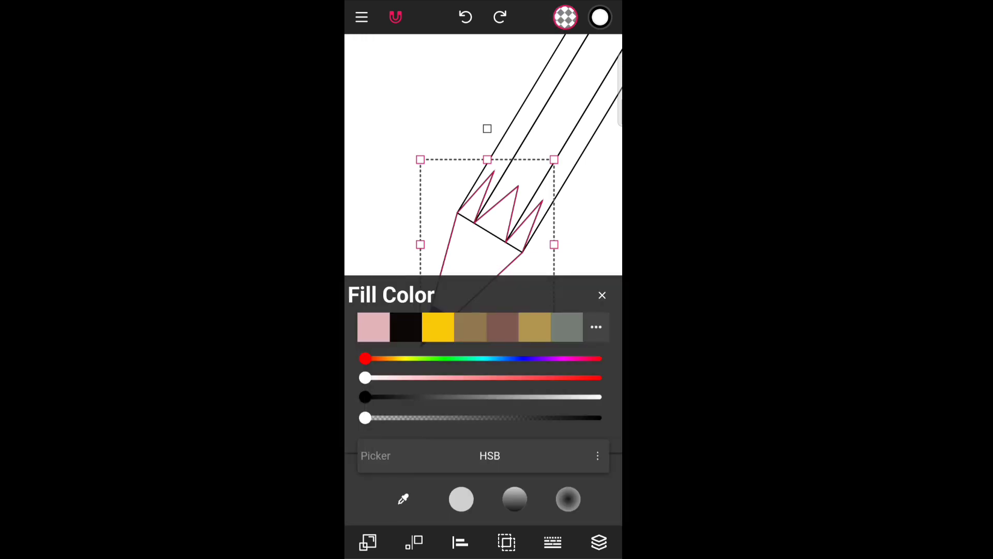
pyautogui.click(534, 326)
pyautogui.click(471, 327)
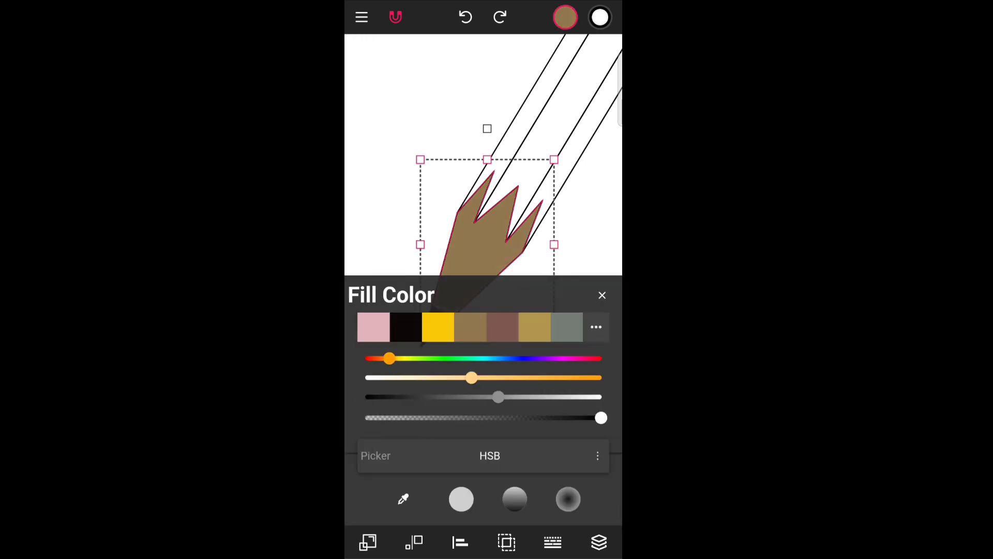
pyautogui.moveTo(494, 378); pyautogui.dragTo(437, 378)
pyautogui.click(470, 327)
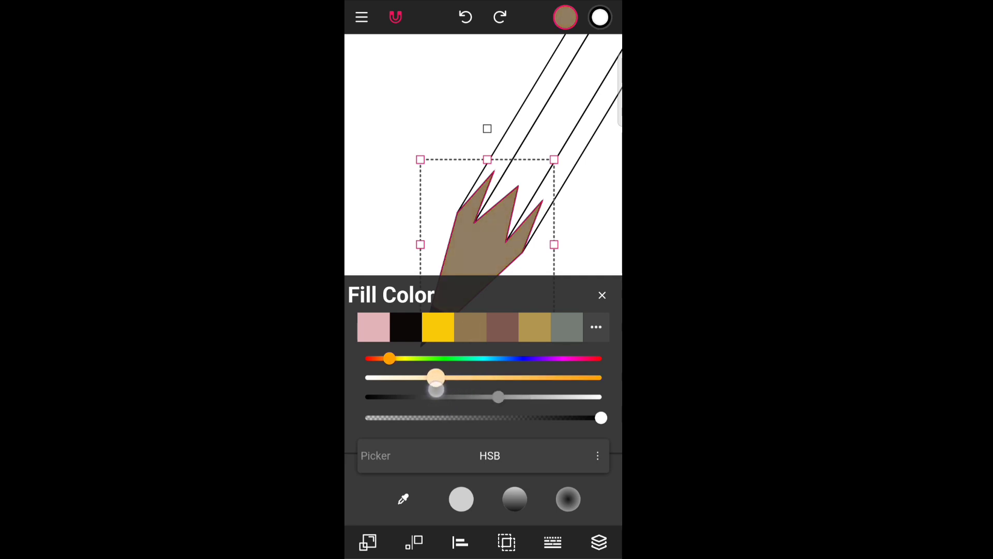
pyautogui.moveTo(520, 399); pyautogui.dragTo(539, 402)
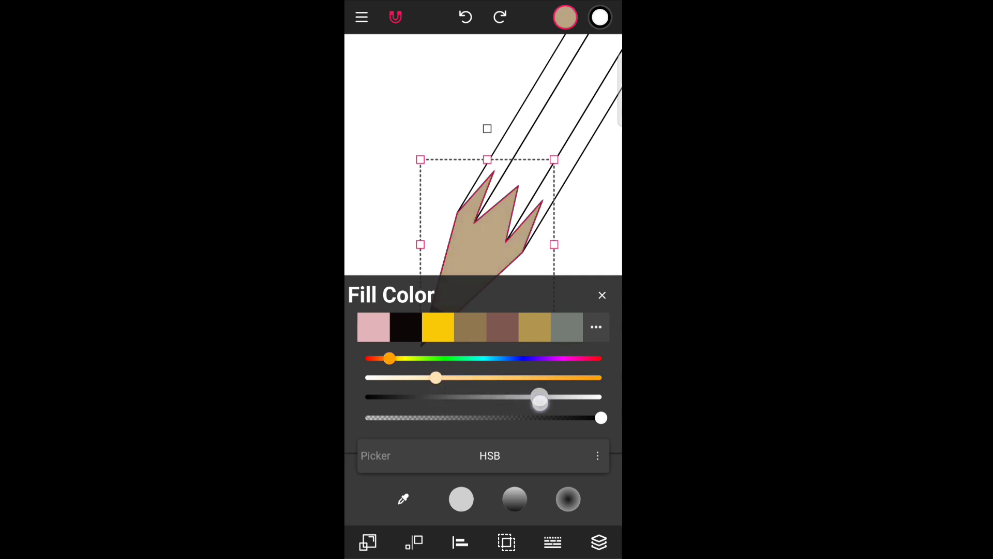
pyautogui.moveTo(449, 379); pyautogui.dragTo(469, 378)
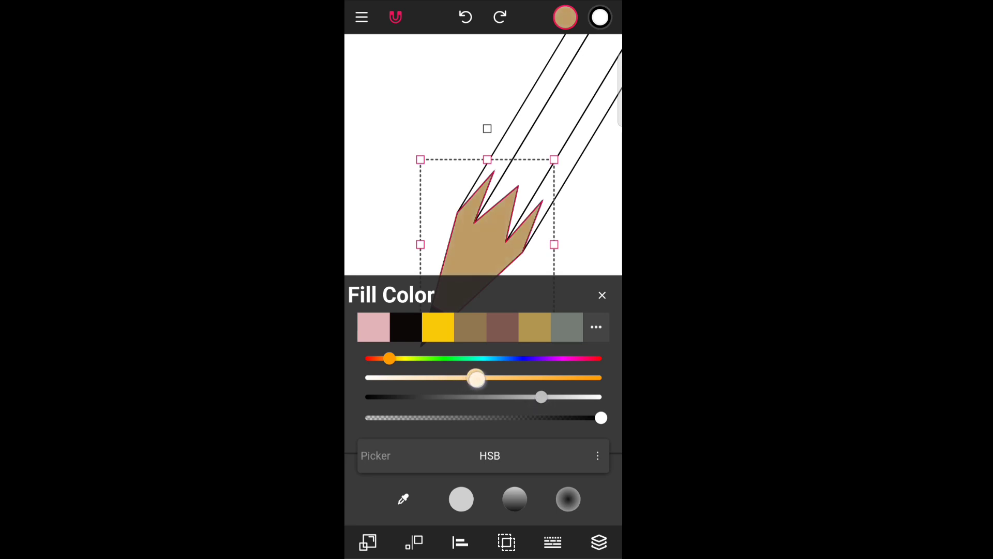
pyautogui.click(535, 327)
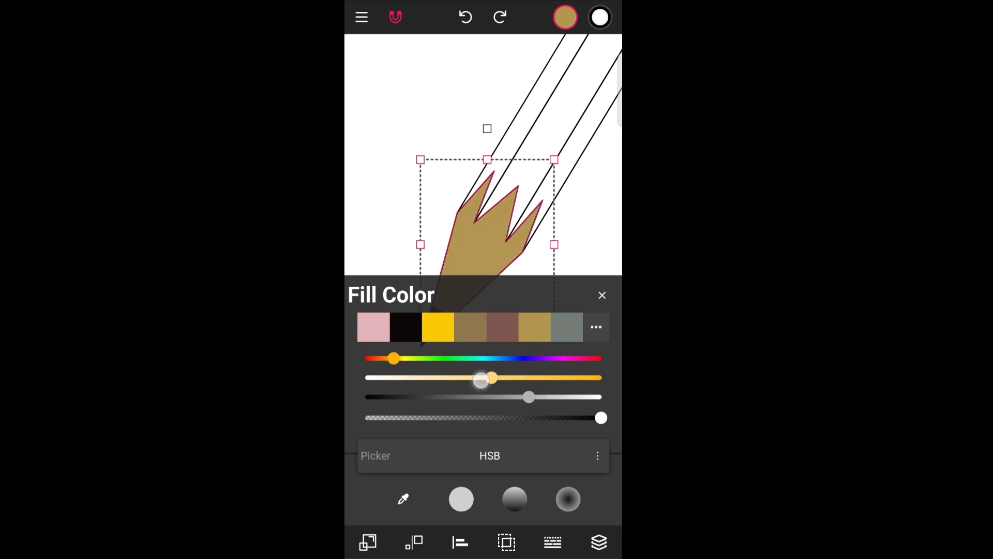
pyautogui.moveTo(481, 380)
pyautogui.mouseDown()
pyautogui.moveTo(467, 381)
pyautogui.moveTo(551, 377)
pyautogui.mouseUp()
pyautogui.click(470, 327)
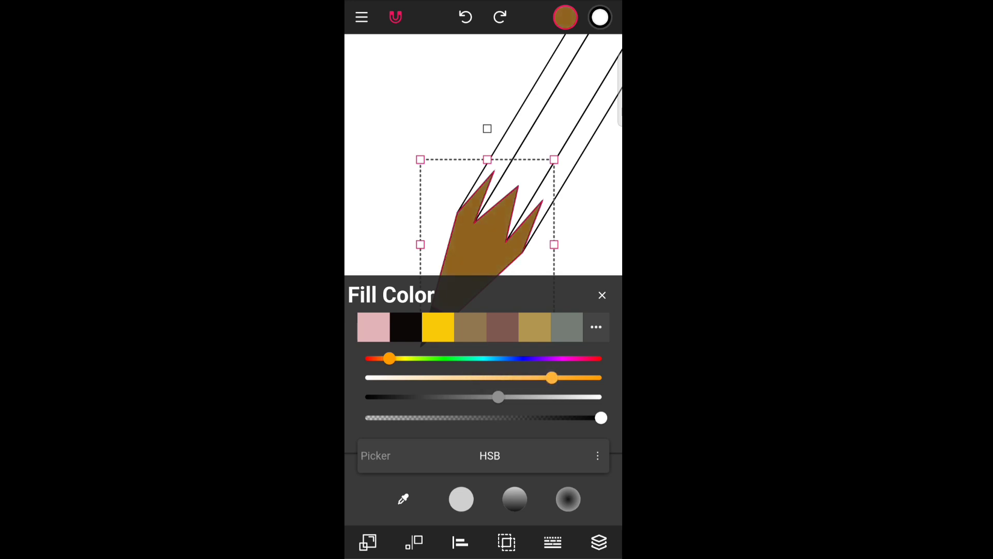
pyautogui.click(602, 296)
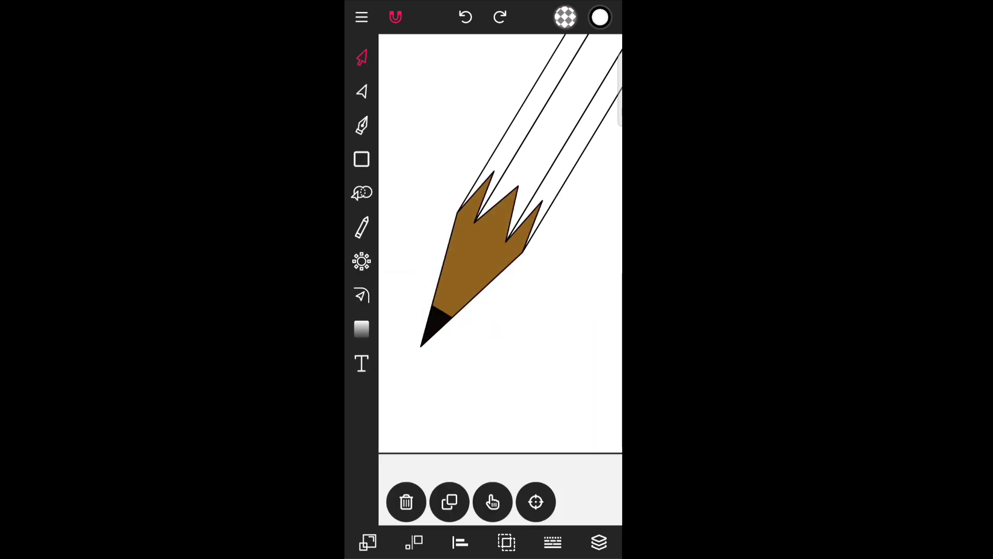
pyautogui.scroll(2, 515, 307)
pyautogui.scroll(-1, 515, 307)
# - Fill the left and middle body stripes with the yellow swatch
pyautogui.click(521, 145)
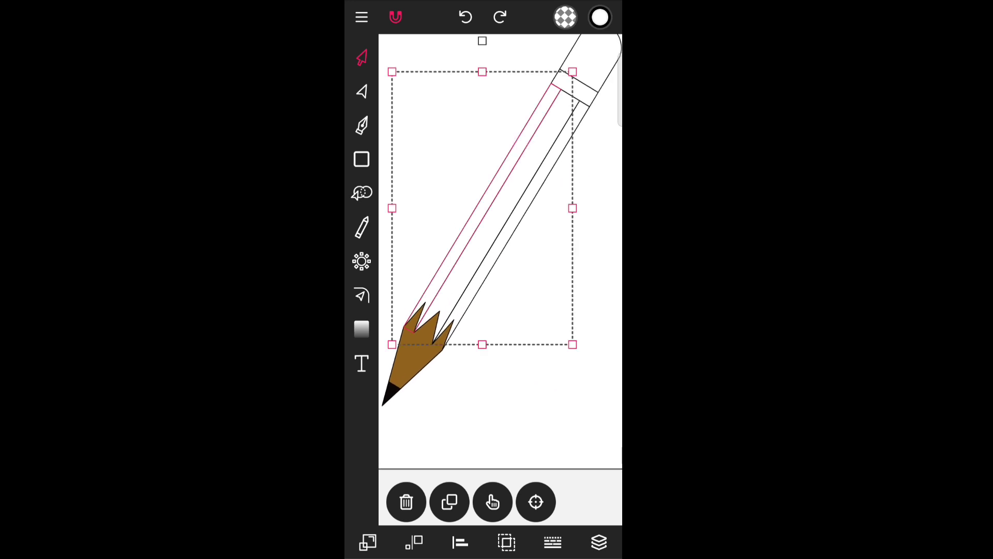
pyautogui.click(566, 17)
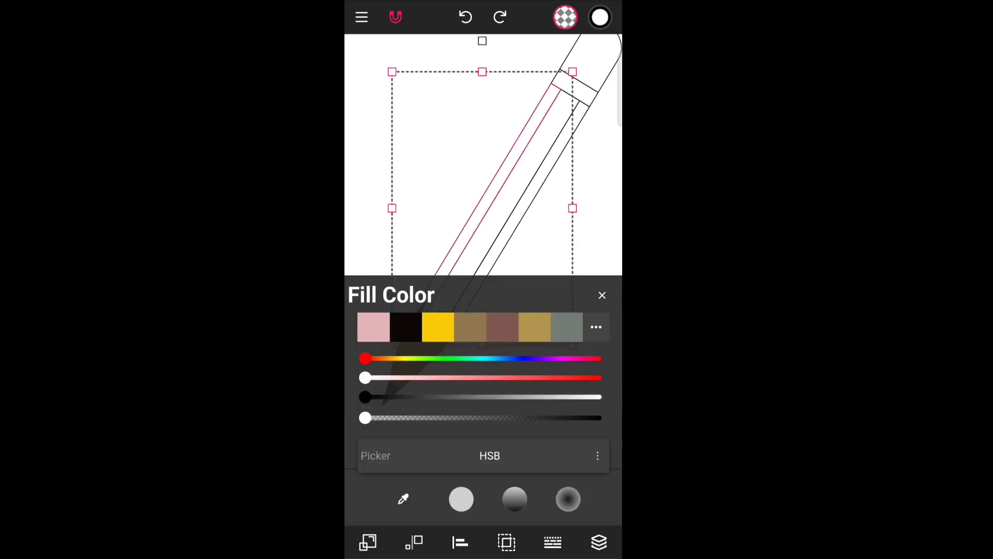
pyautogui.click(437, 327)
pyautogui.click(602, 295)
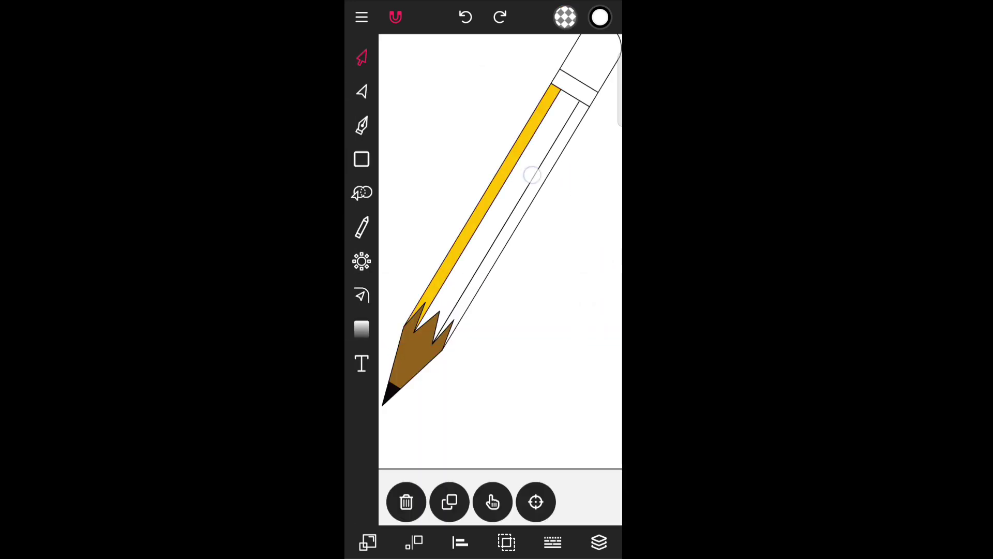
pyautogui.click(532, 175)
pyautogui.click(566, 17)
pyautogui.click(438, 326)
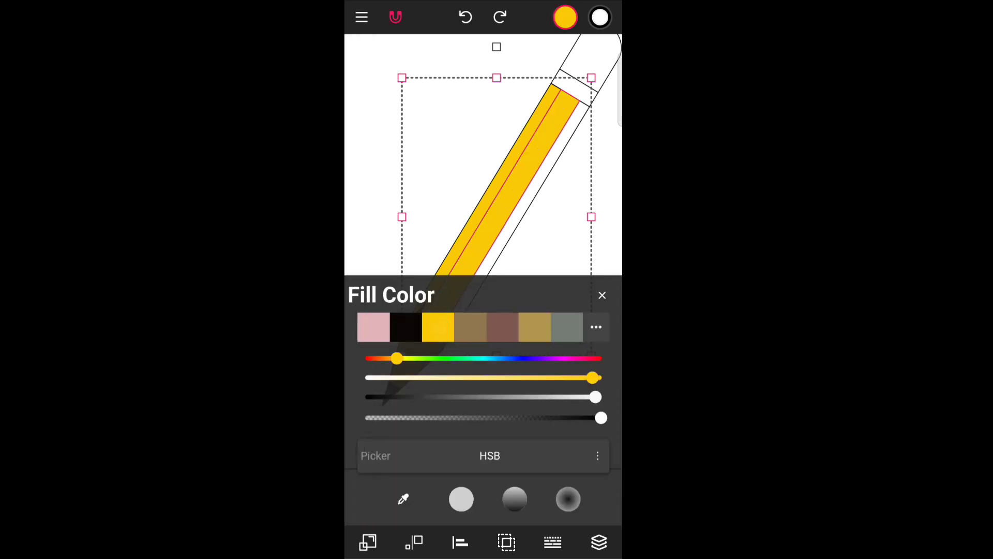
pyautogui.click(602, 294)
# - Fill the right body stripe yellow as well
pyautogui.click(559, 389)
pyautogui.click(519, 219)
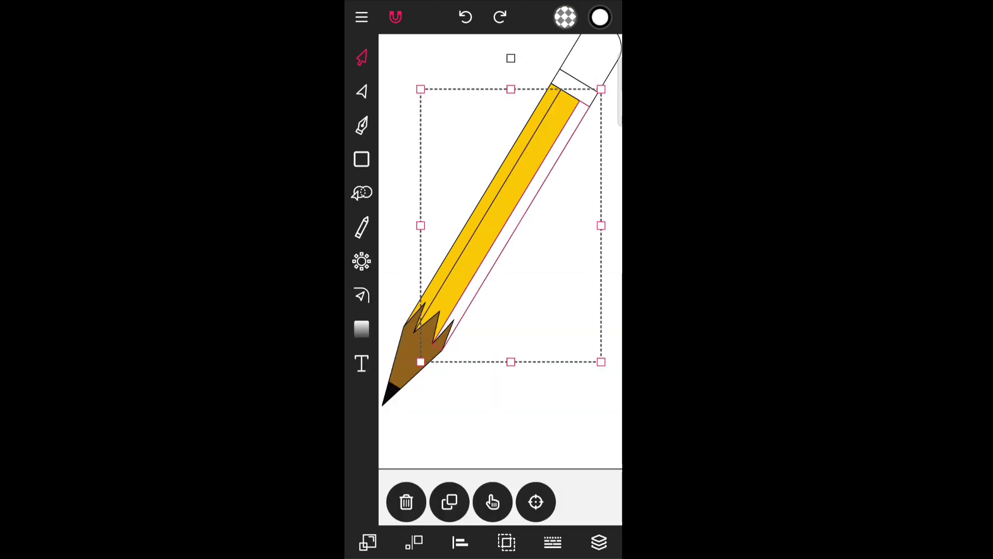
pyautogui.click(565, 17)
pyautogui.click(438, 326)
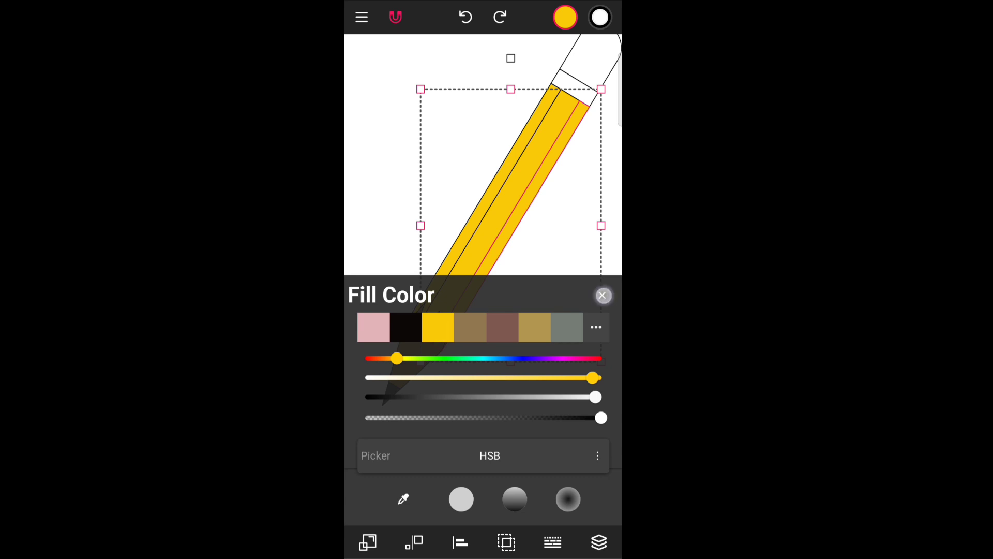
pyautogui.click(602, 294)
pyautogui.click(540, 409)
pyautogui.scroll(5, 541, 250)
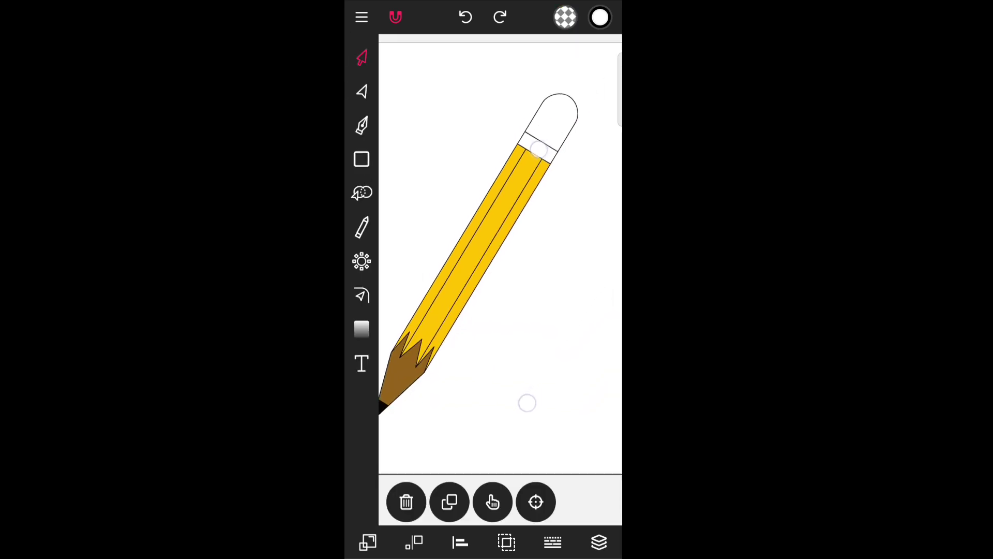
# - Fill the pencil's eraser with the pink swatch
pyautogui.click(495, 202)
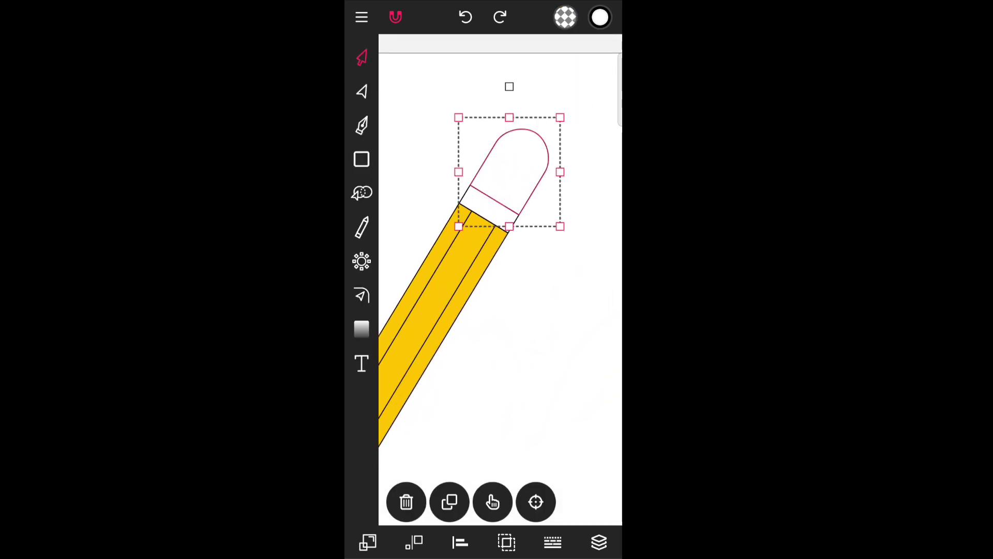
pyautogui.click(566, 17)
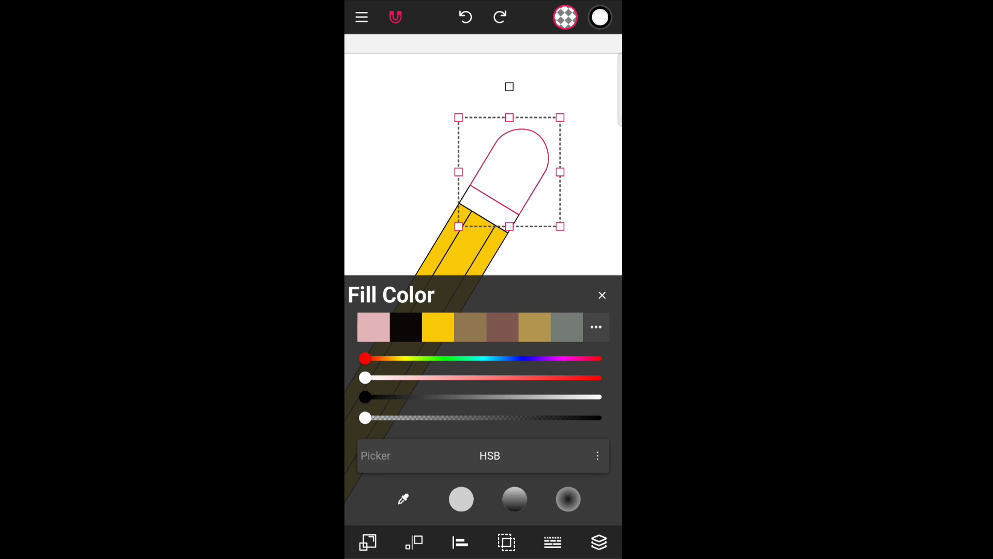
pyautogui.click(373, 327)
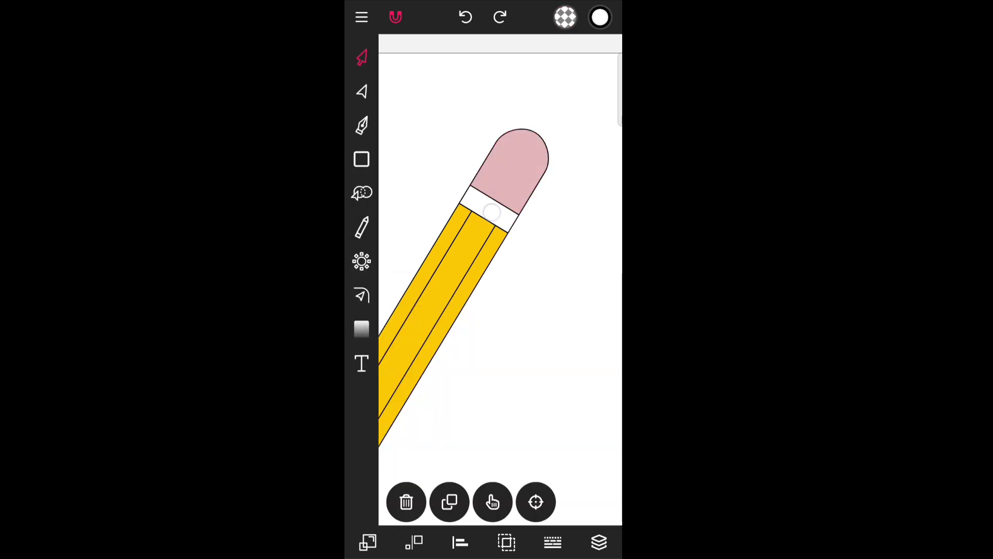
# - Fill the ferrule band below the eraser with the brown swatch
pyautogui.click(469, 192)
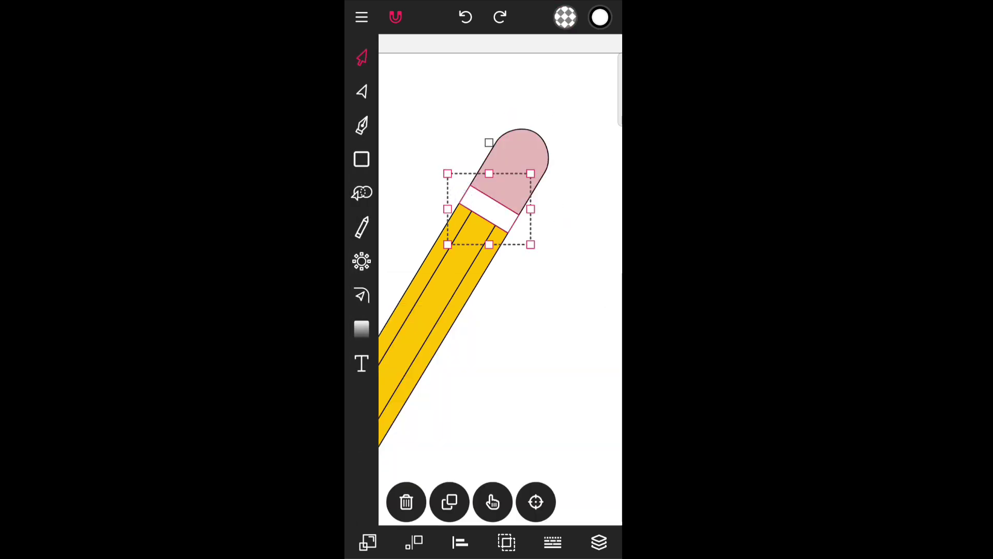
pyautogui.click(566, 17)
pyautogui.click(502, 327)
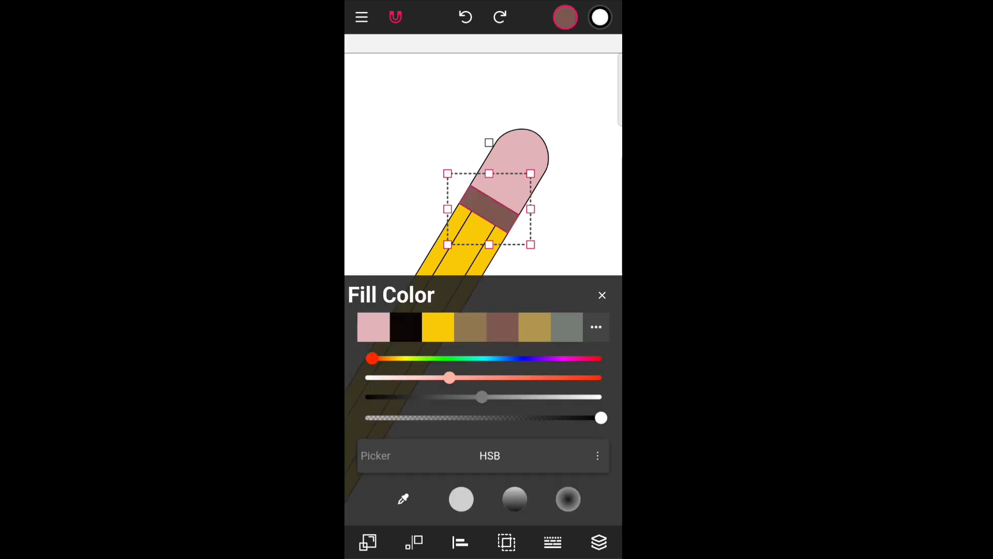
pyautogui.click(602, 295)
pyautogui.scroll(1, 576, 198)
pyautogui.scroll(-2, 563, 313)
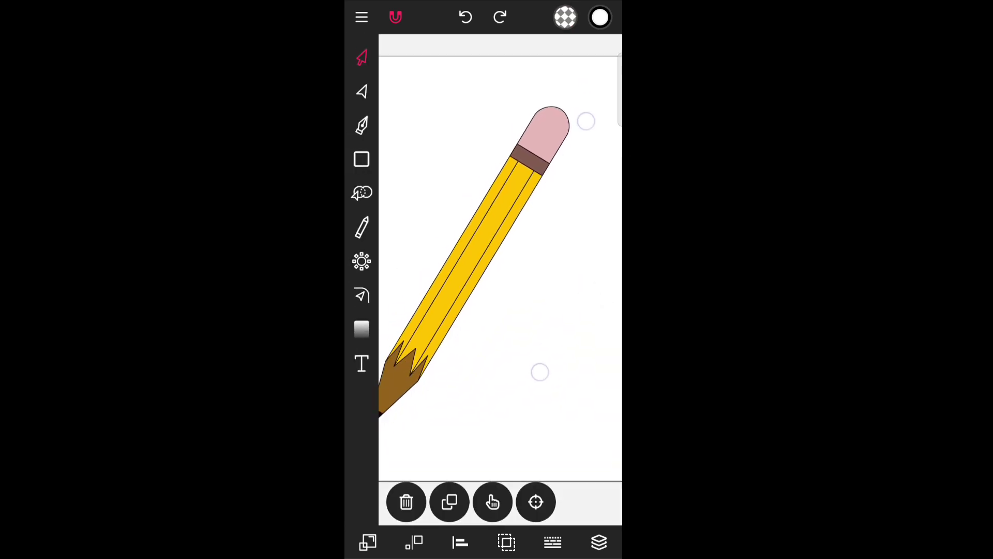
pyautogui.scroll(-1, 567, 246)
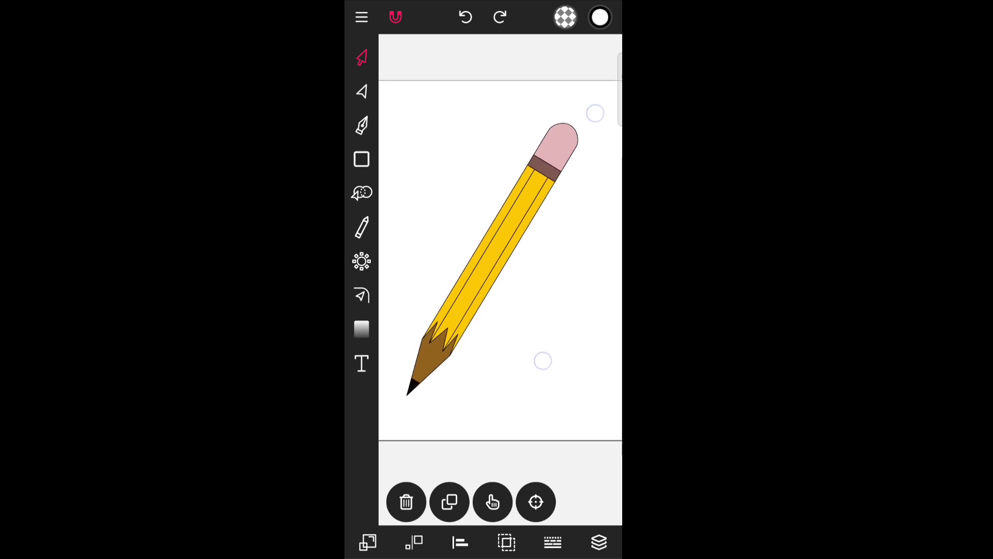
pyautogui.scroll(-1, 564, 238)
# - Select the entire pencil and raise its outline Stroke Width from 1 to 3 px
pyautogui.moveTo(423, 118)
pyautogui.mouseDown()
pyautogui.moveTo(604, 139)
pyautogui.moveTo(585, 211)
pyautogui.mouseUp()
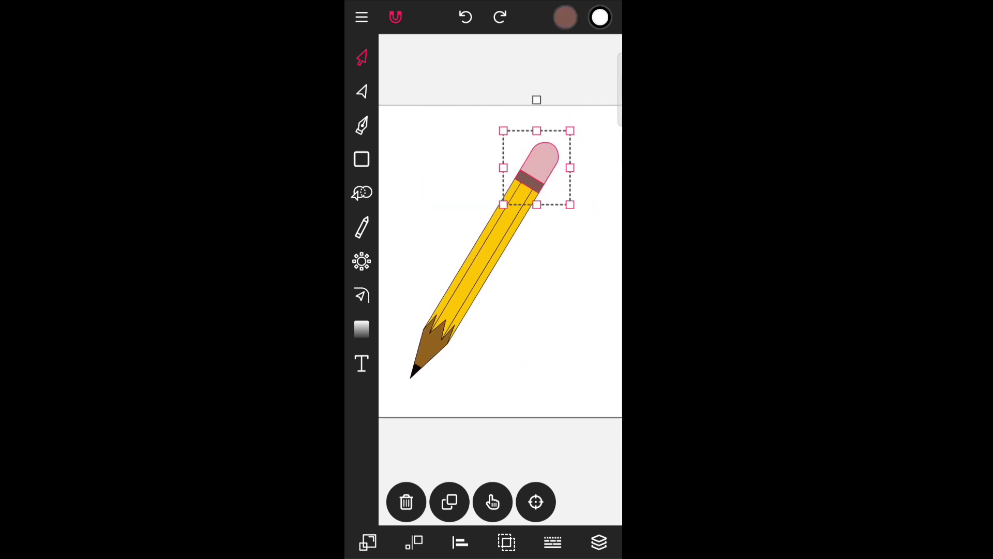
pyautogui.click(607, 242)
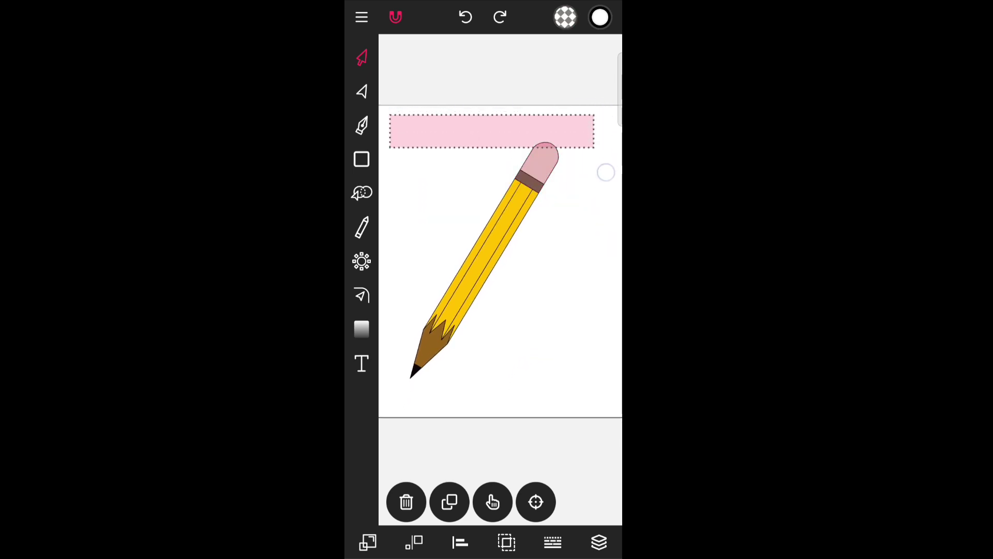
pyautogui.moveTo(471, 114); pyautogui.dragTo(605, 406)
pyautogui.click(552, 542)
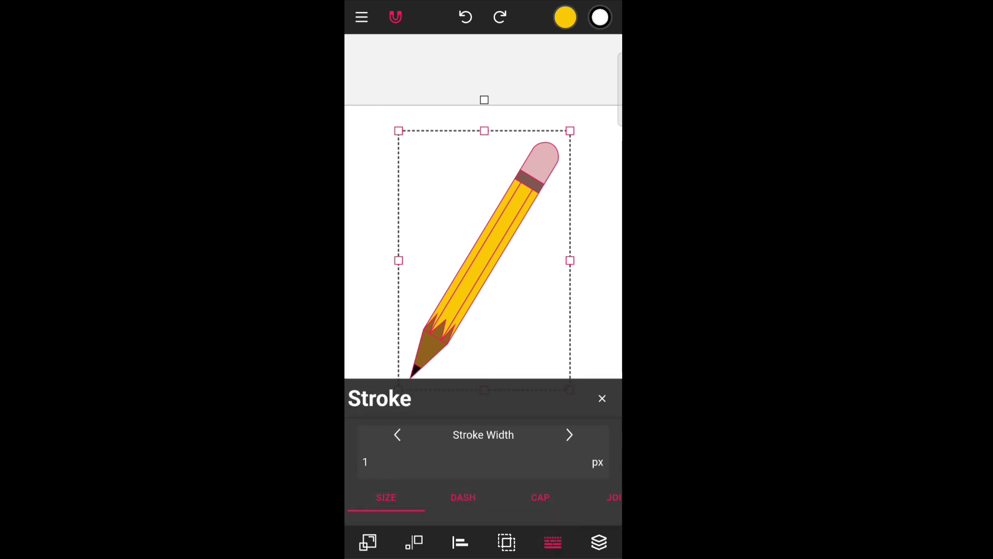
pyautogui.click(569, 434)
pyautogui.click(602, 399)
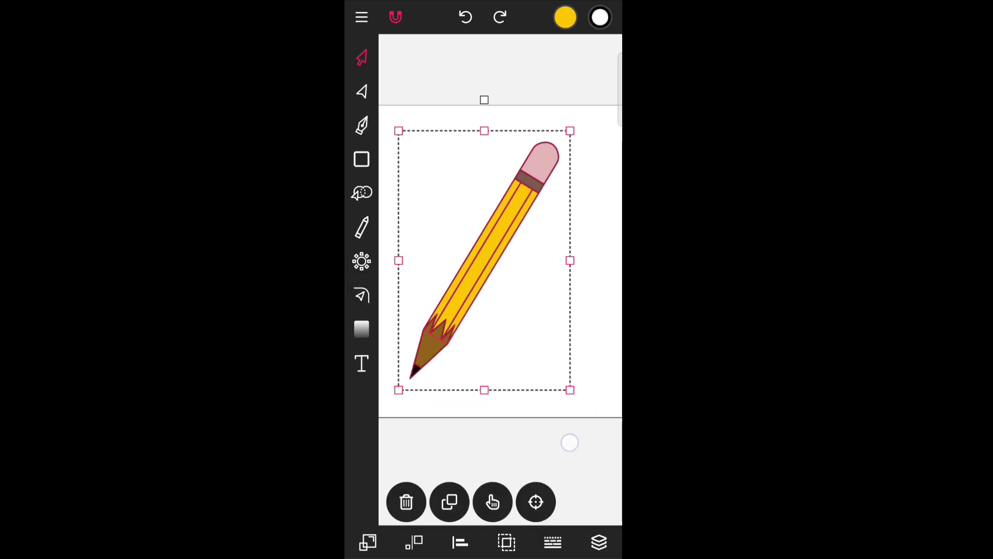
pyautogui.click(600, 310)
pyautogui.scroll(3, 566, 236)
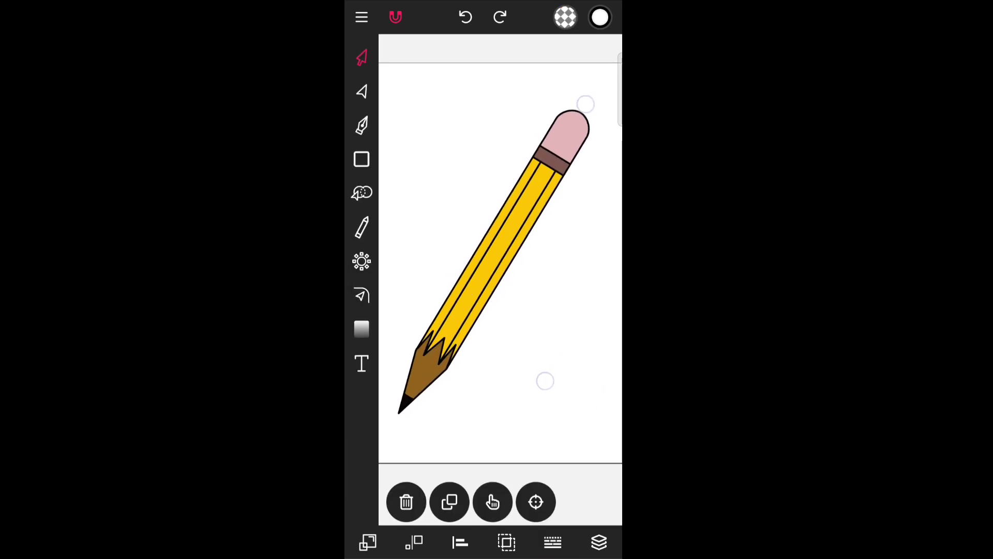